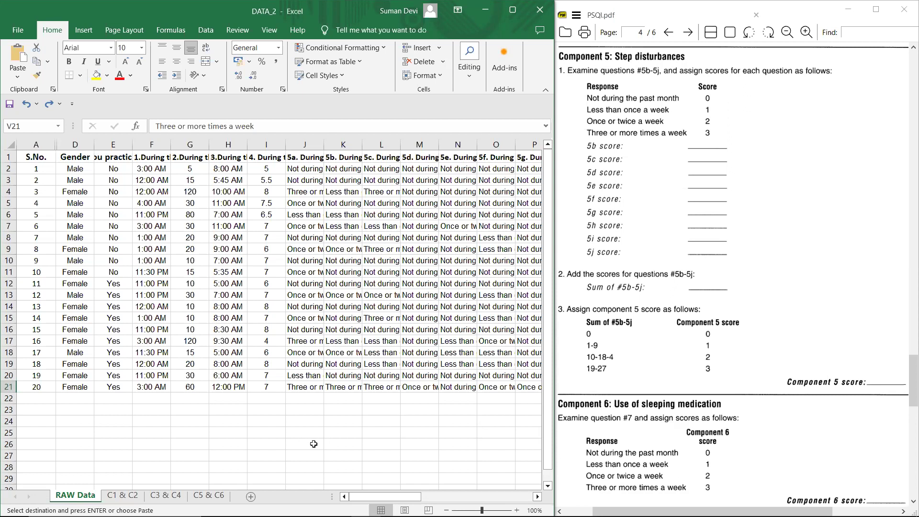
pyautogui.hscroll(1, 313, 444)
pyautogui.hscroll(4, 314, 444)
pyautogui.hscroll(3, 313, 443)
pyautogui.hscroll(3, 314, 444)
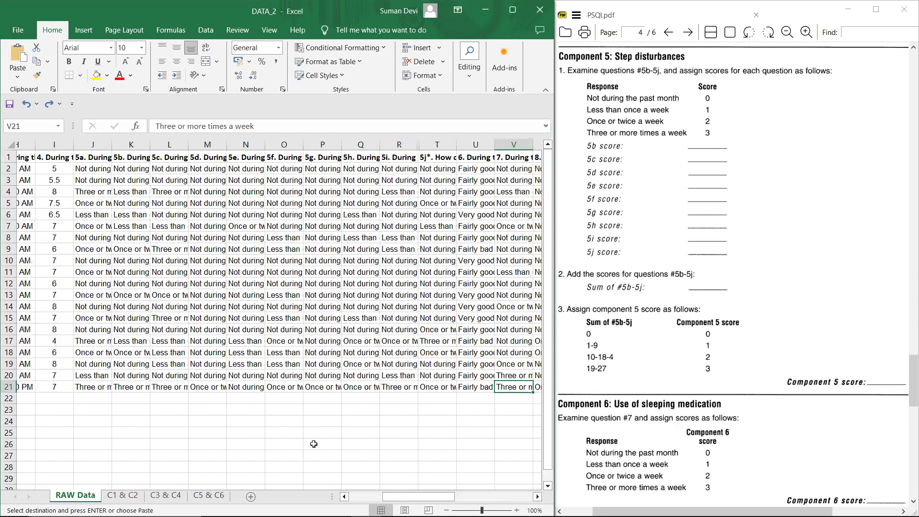
pyautogui.hscroll(1, 99, 156)
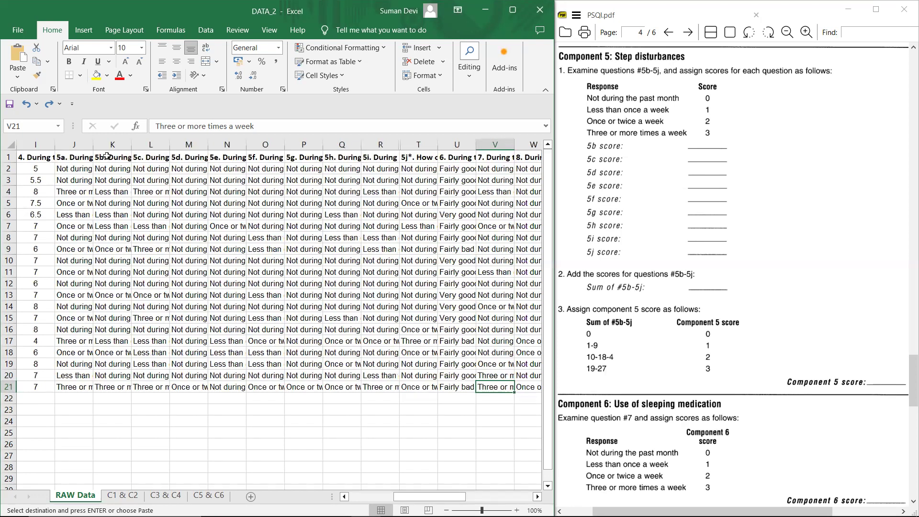
# Replace every 'Not during the past month' response on the C5 & C6 sheet with 0
pyautogui.click(208, 495)
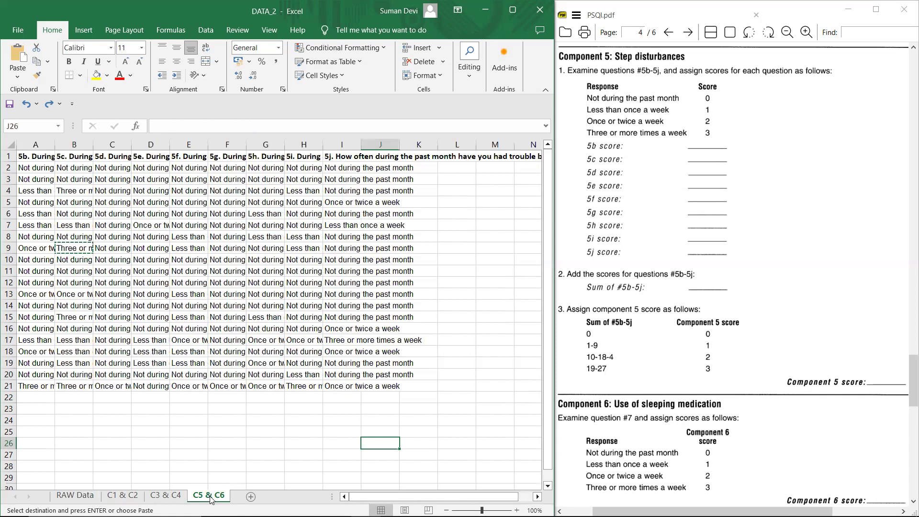
pyautogui.hotkey('ctrl', 'h')
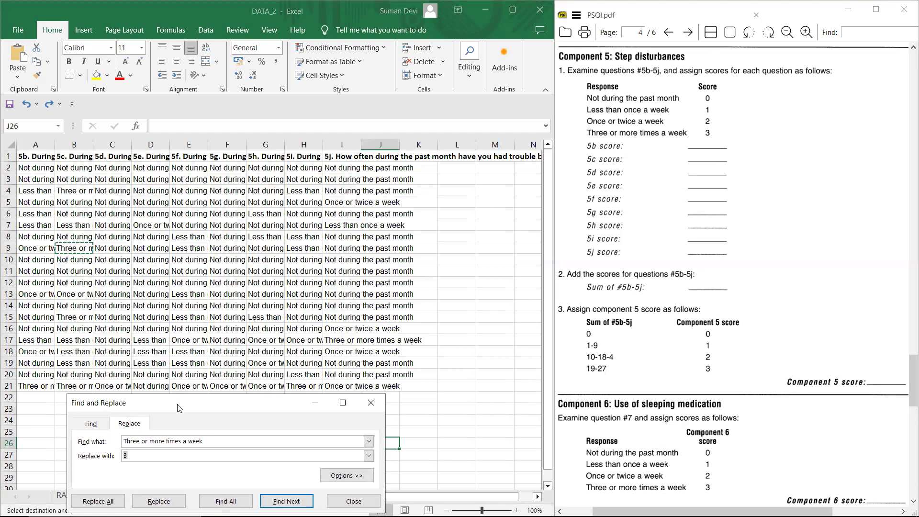
pyautogui.click(32, 167)
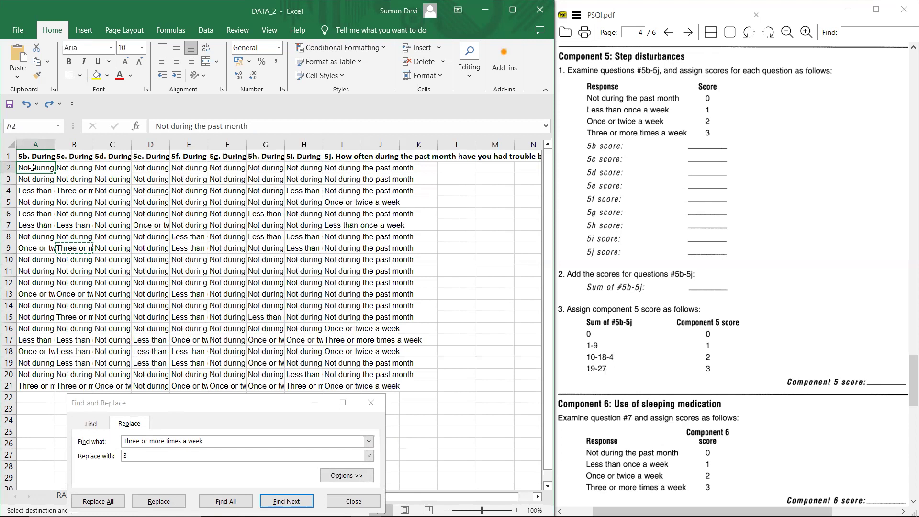
pyautogui.click(207, 440)
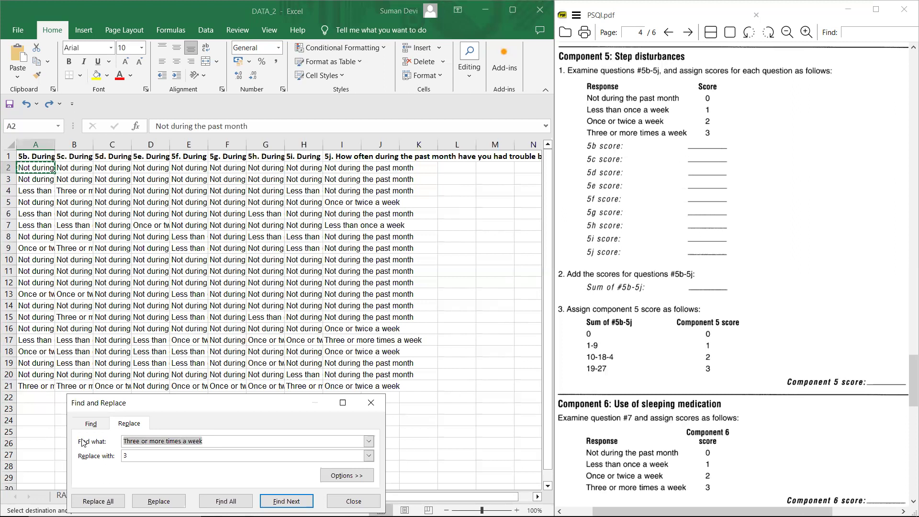
pyautogui.write('Not during the past month')
pyautogui.moveTo(129, 456); pyautogui.dragTo(120, 458)
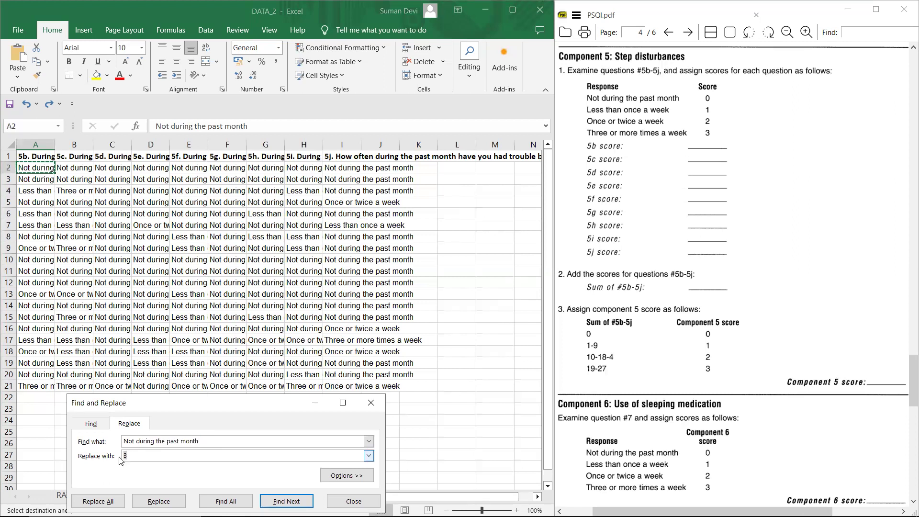
pyautogui.write('0')
pyautogui.click(97, 501)
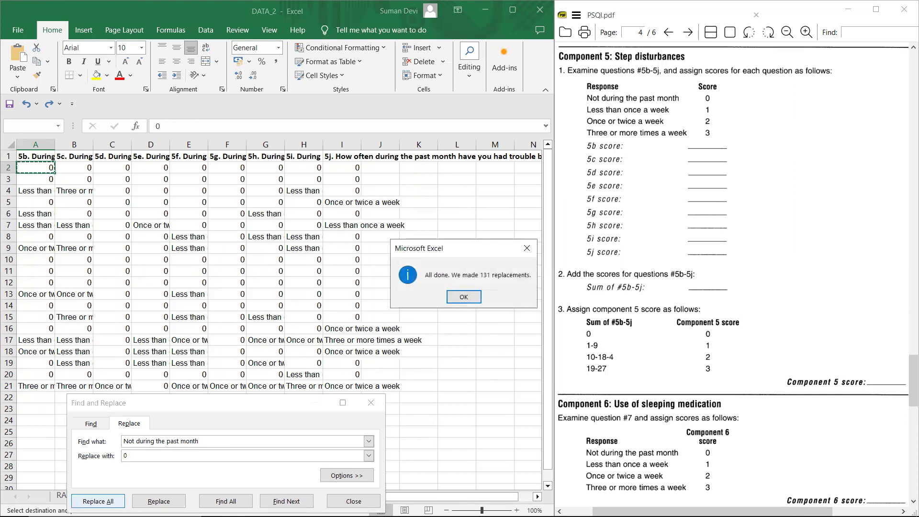
pyautogui.click(474, 299)
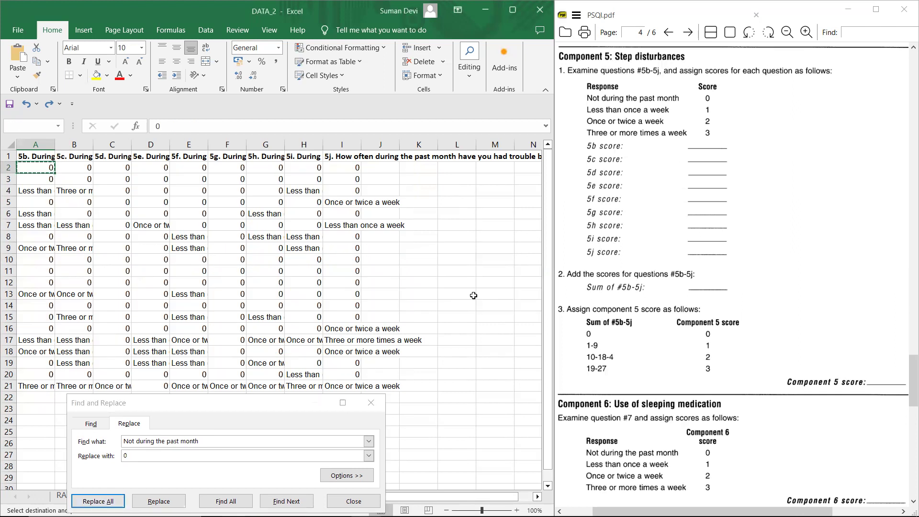
# Replace every 'Less than once a week' response with 1
pyautogui.click(31, 191)
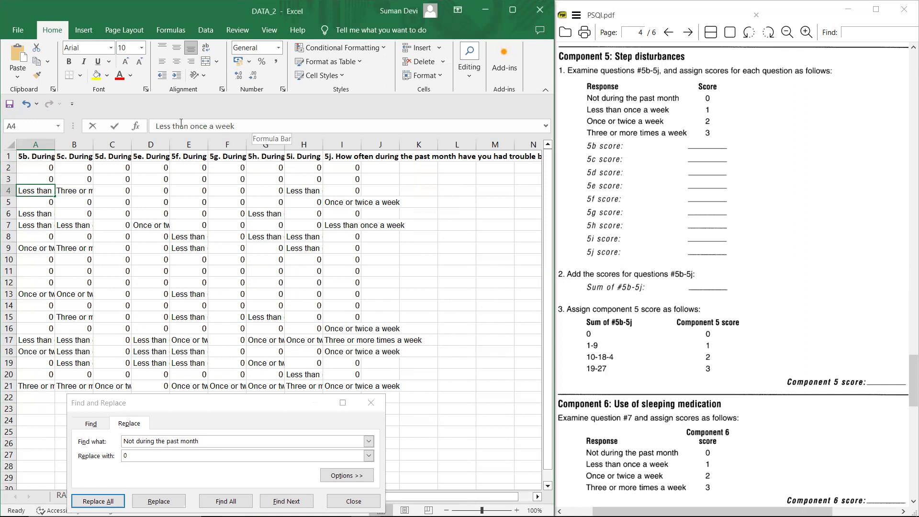
pyautogui.moveTo(237, 126); pyautogui.dragTo(86, 128)
pyautogui.hotkey('ctrl', 'c')
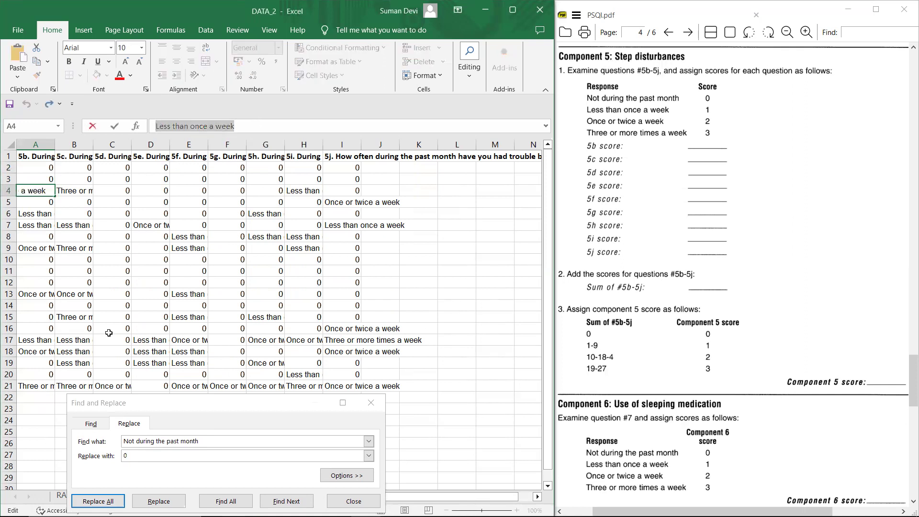
pyautogui.click(152, 441)
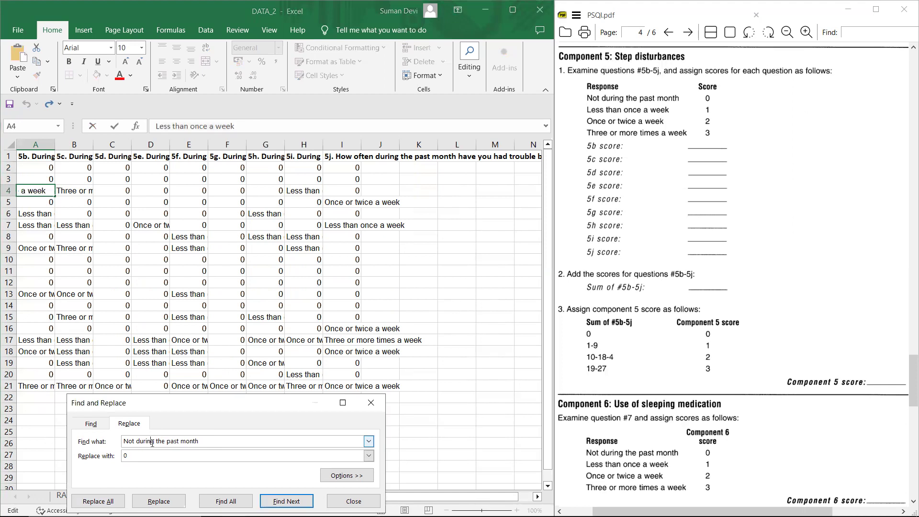
pyautogui.doubleClick(152, 441)
pyautogui.hotkey('ctrl', 'v')
pyautogui.click(148, 456)
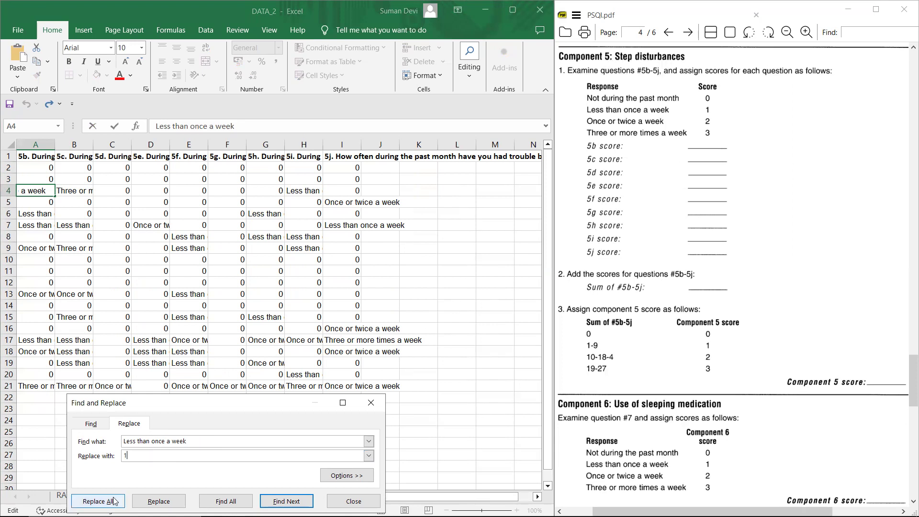
pyautogui.click(98, 501)
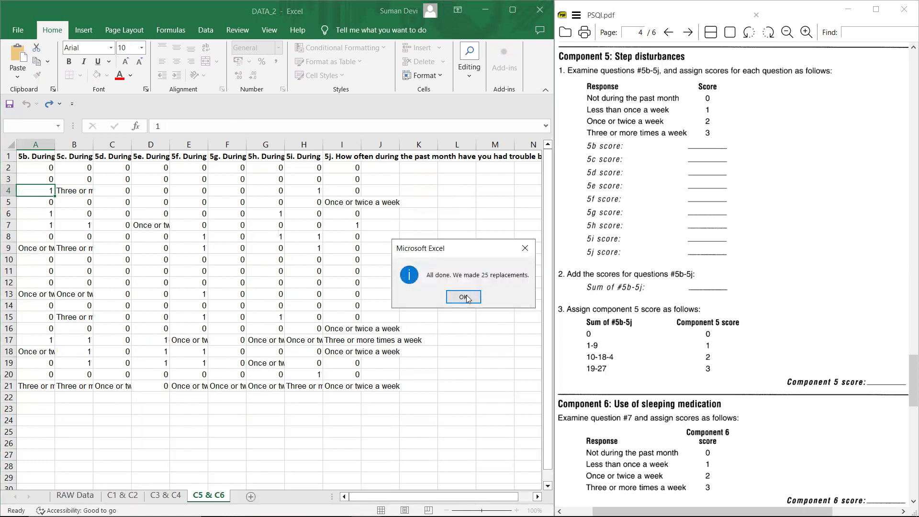
pyautogui.click(463, 297)
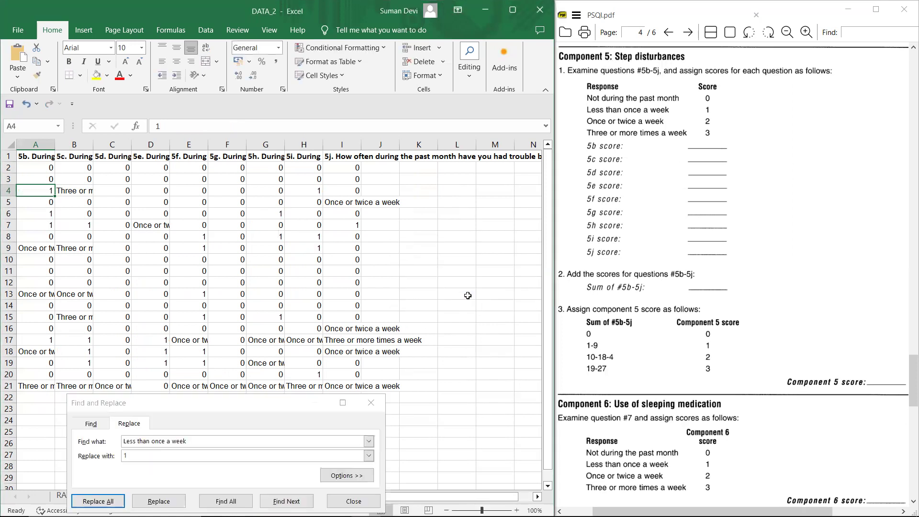
# Replace every 'Once or twice a week' response with 2
pyautogui.click(38, 248)
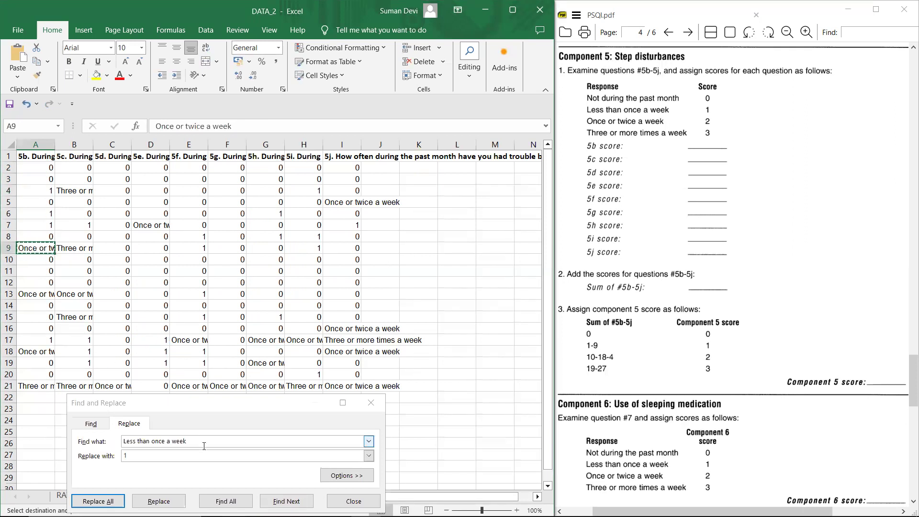
pyautogui.click(188, 440)
pyautogui.moveTo(188, 441); pyautogui.dragTo(111, 448)
pyautogui.write('Once or twice a week')
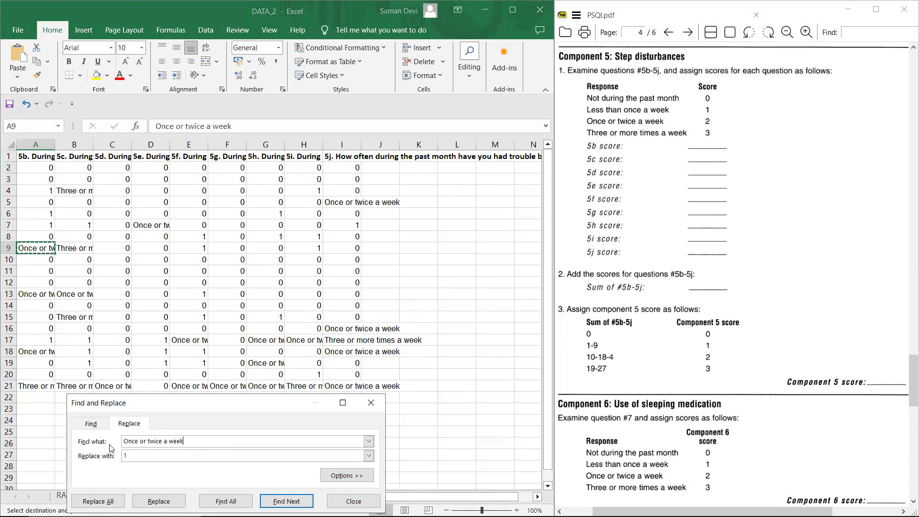
pyautogui.doubleClick(124, 456)
pyautogui.write('22')
pyautogui.click(103, 502)
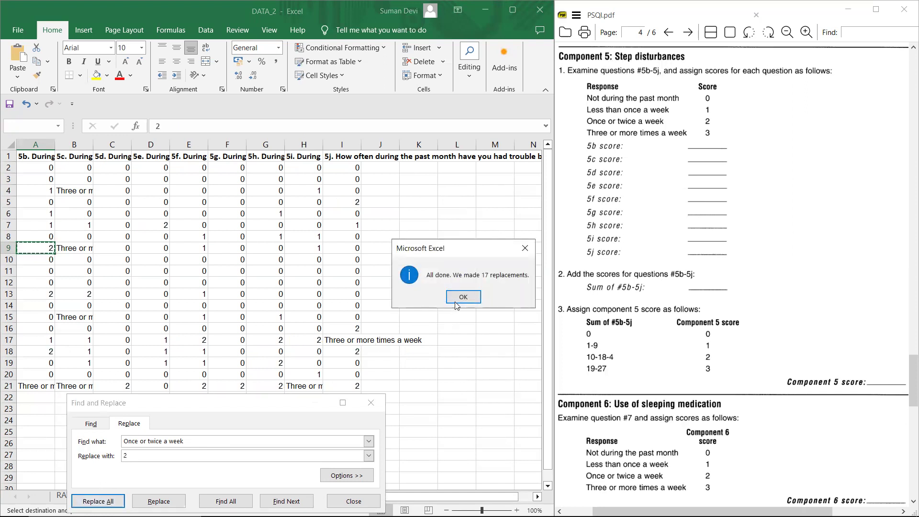
pyautogui.click(463, 297)
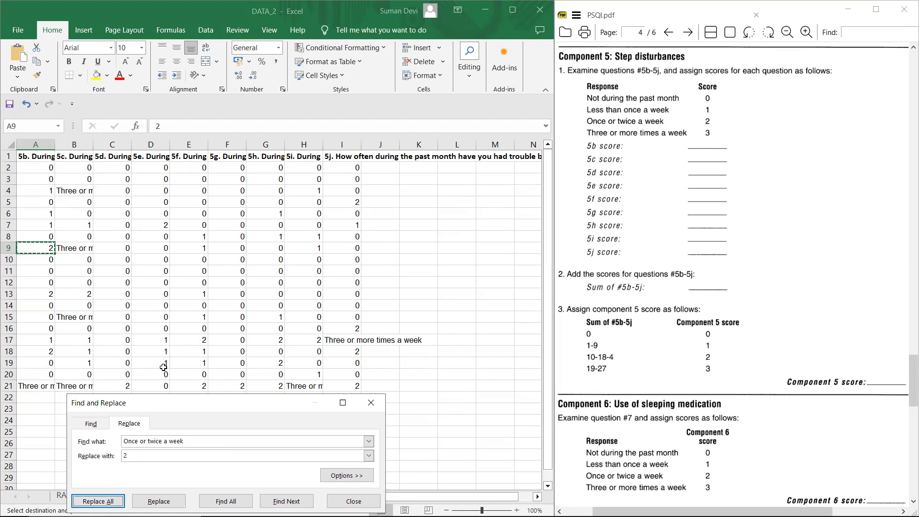
# Replace every 'Three or more times a week' response with 3
pyautogui.click(29, 387)
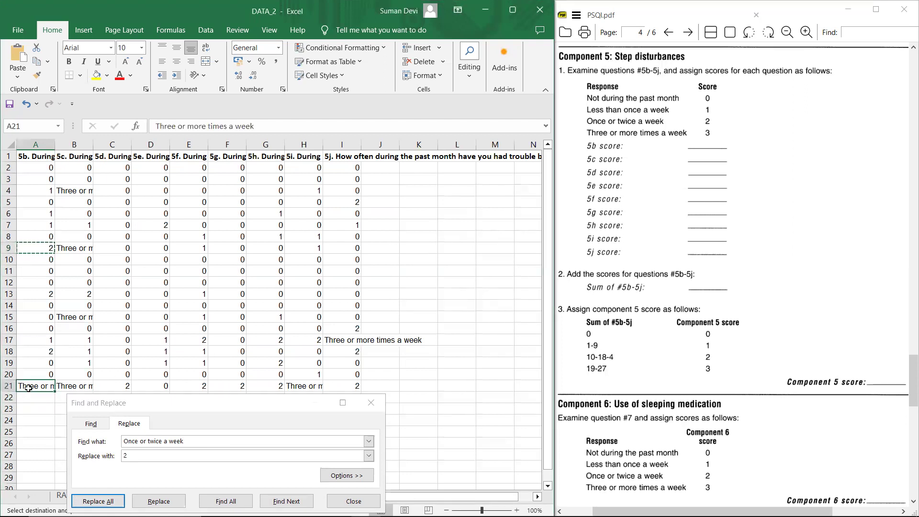
pyautogui.hotkey('ctrl', 'c')
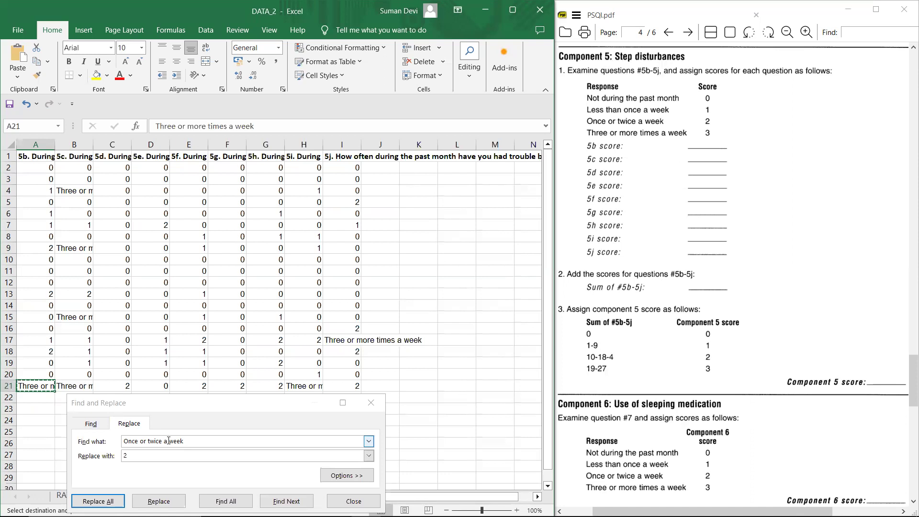
pyautogui.click(169, 441)
pyautogui.hotkey('ctrl', 'a')
pyautogui.hotkey('ctrl', 'v')
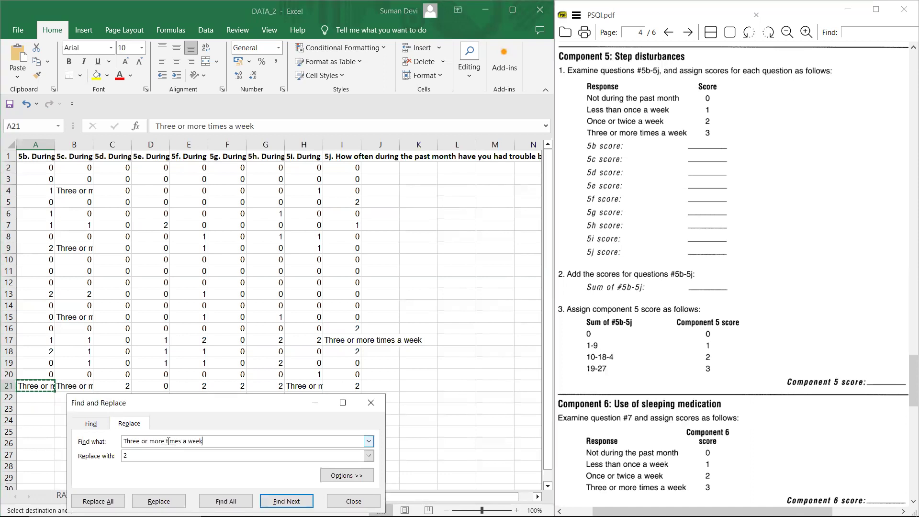
pyautogui.click(154, 454)
pyautogui.write('3')
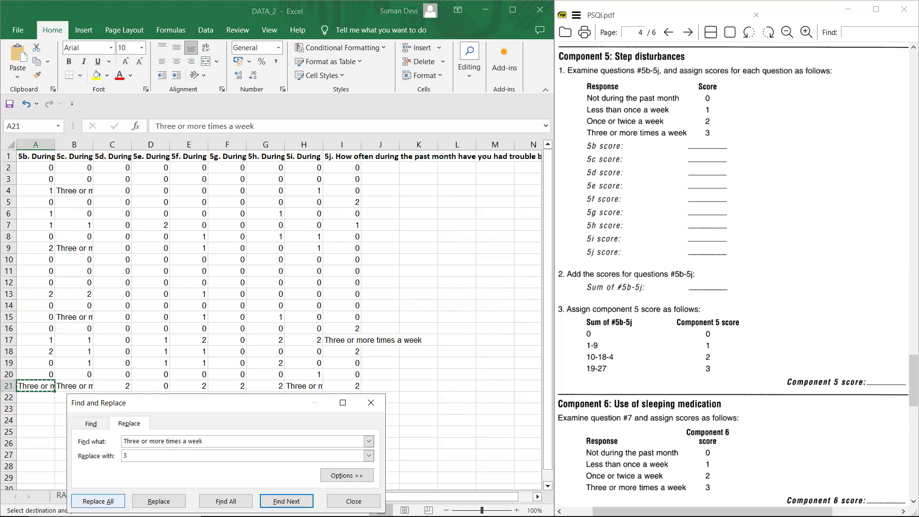
pyautogui.press('Return')
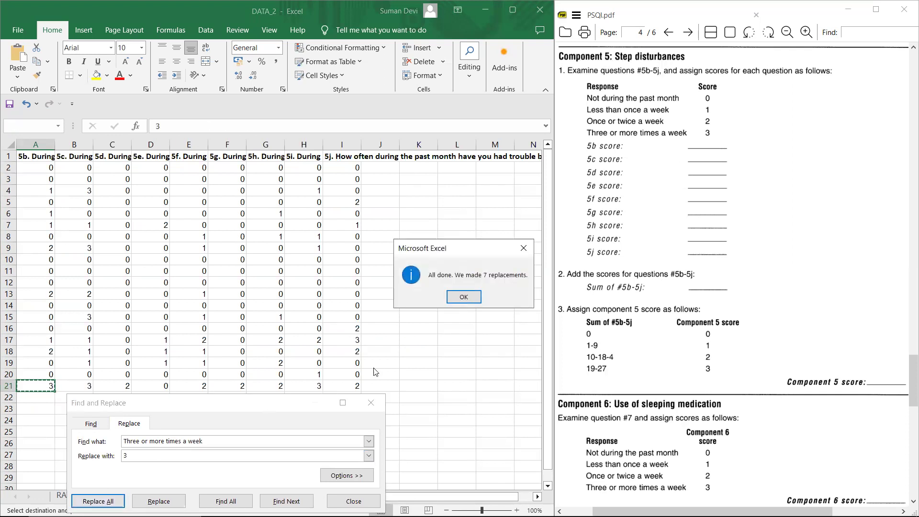
pyautogui.click(464, 298)
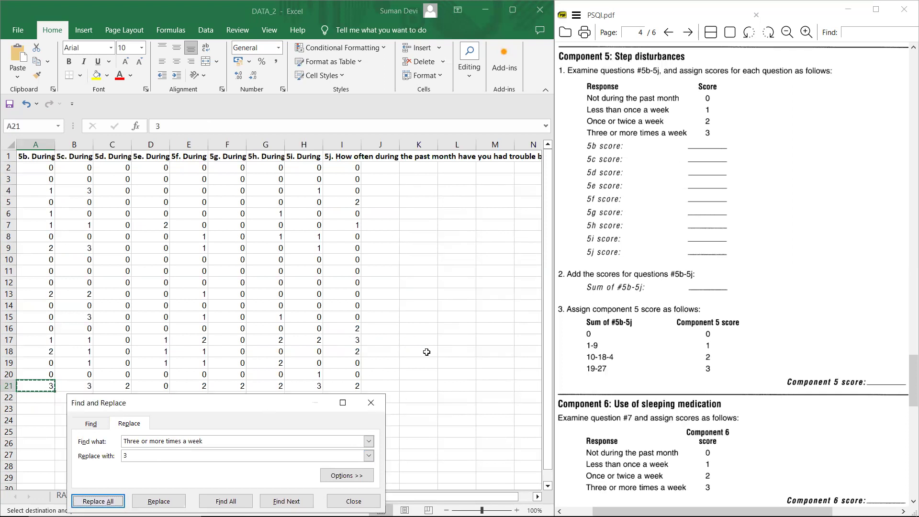
# Close Find and Replace and shrink all columns of the sheet to a narrow width
pyautogui.click(353, 501)
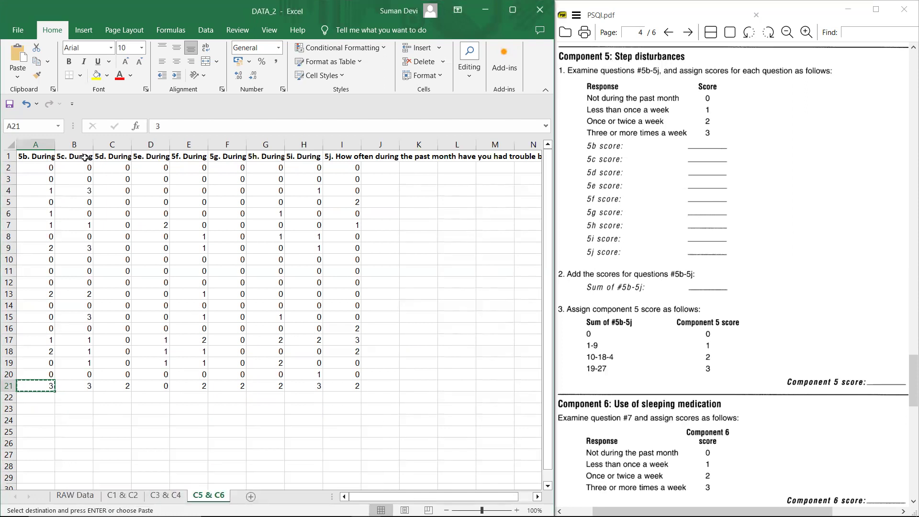
pyautogui.click(45, 146)
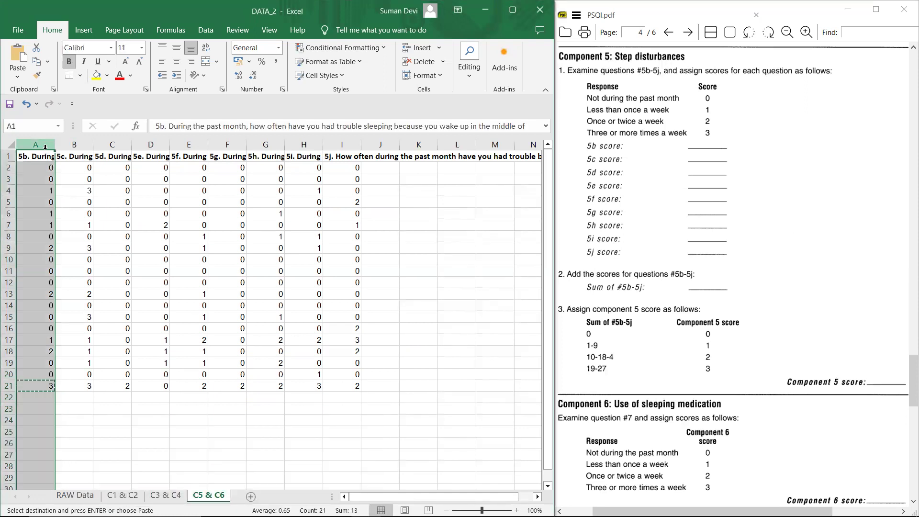
pyautogui.click(11, 146)
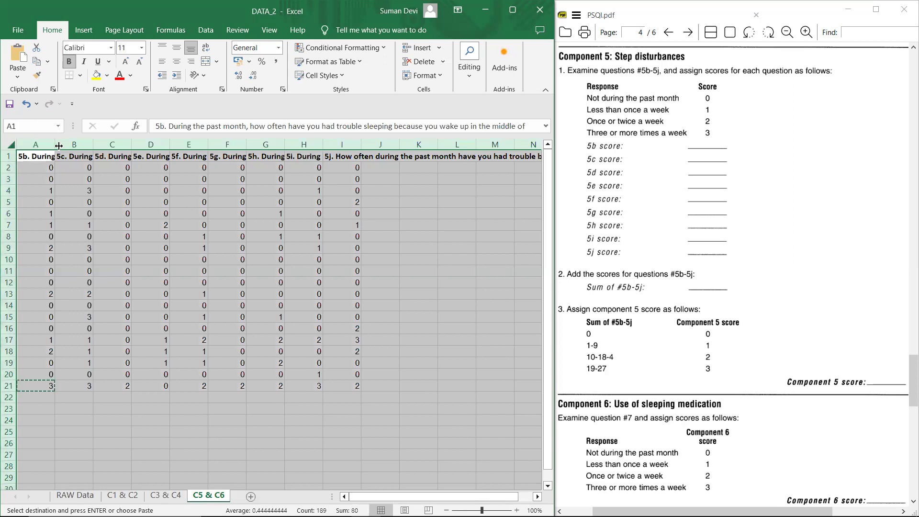
pyautogui.moveTo(53, 145); pyautogui.dragTo(37, 146)
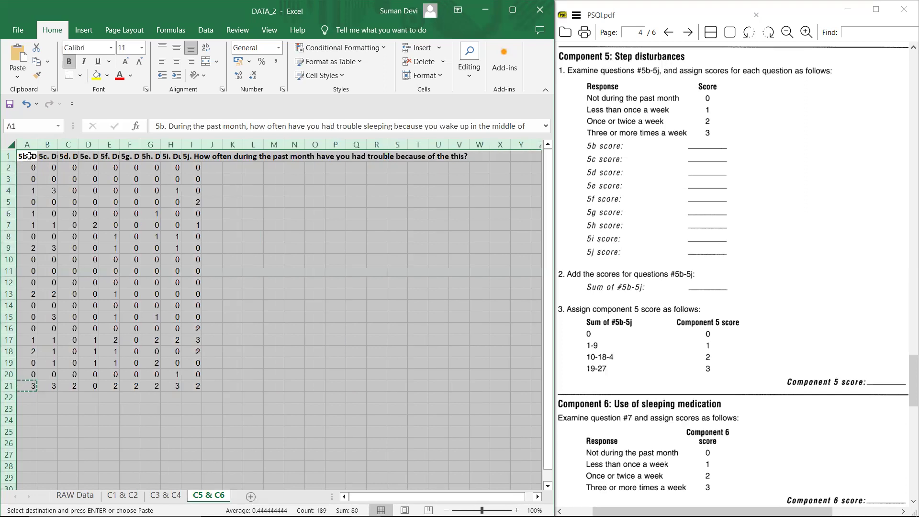
# Retype the row 1 headers as the short labels 5b through 5j
pyautogui.click(29, 156)
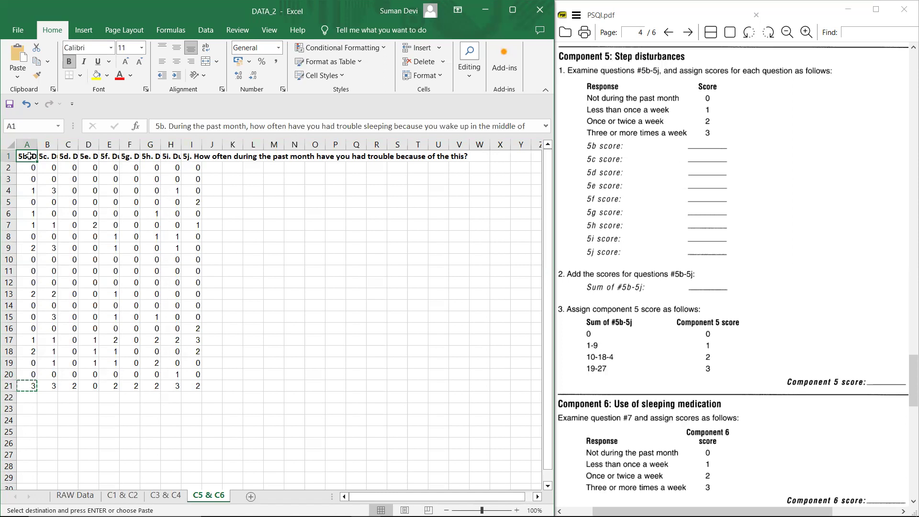
pyautogui.write('5b')
pyautogui.press('Tab')
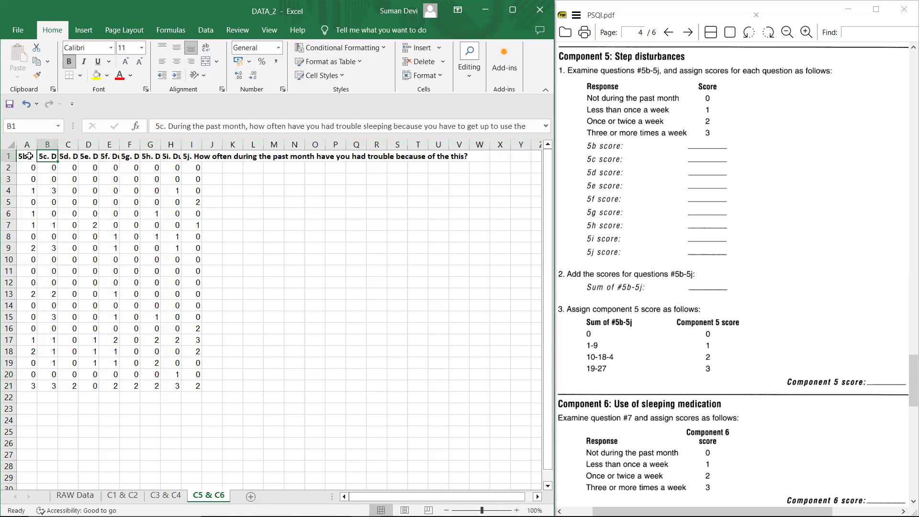
pyautogui.write('5c')
pyautogui.press('Tab')
pyautogui.write('5')
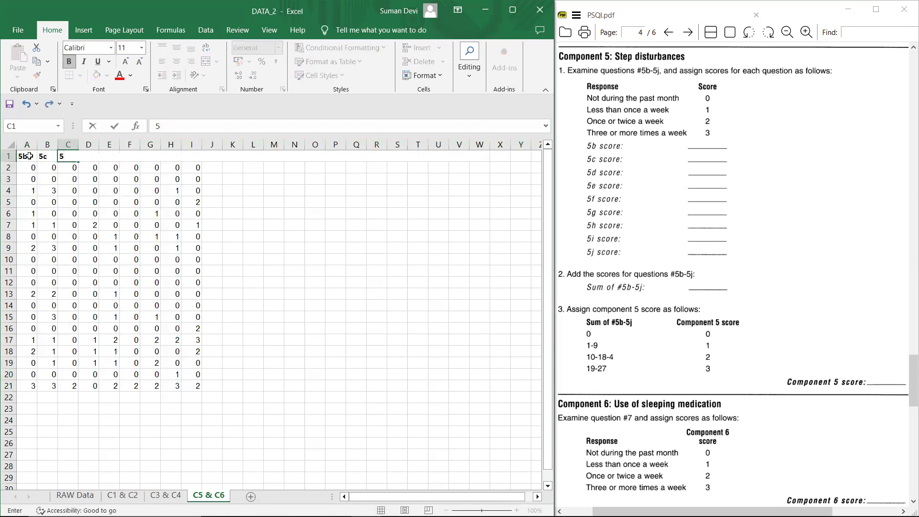
pyautogui.write('d')
pyautogui.press('Tab')
pyautogui.write('5')
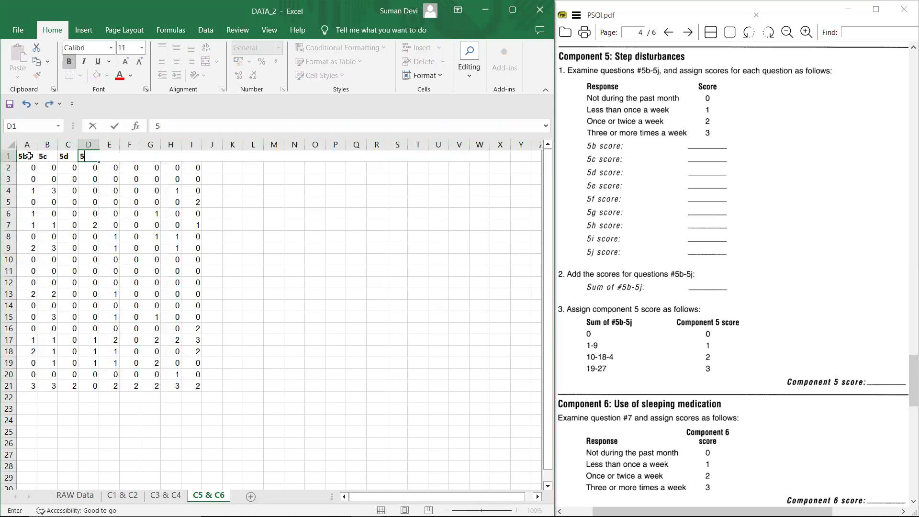
pyautogui.write('e')
pyautogui.press('Return')
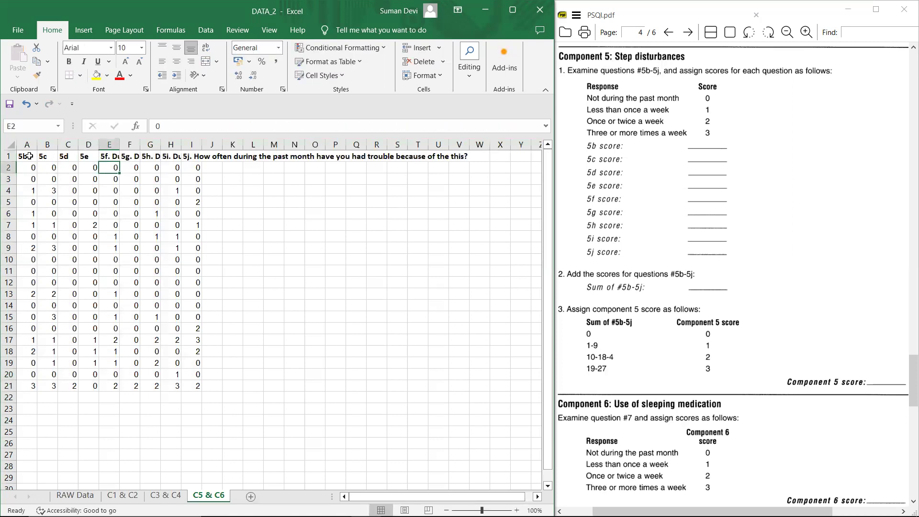
pyautogui.press('Up')
pyautogui.write('5')
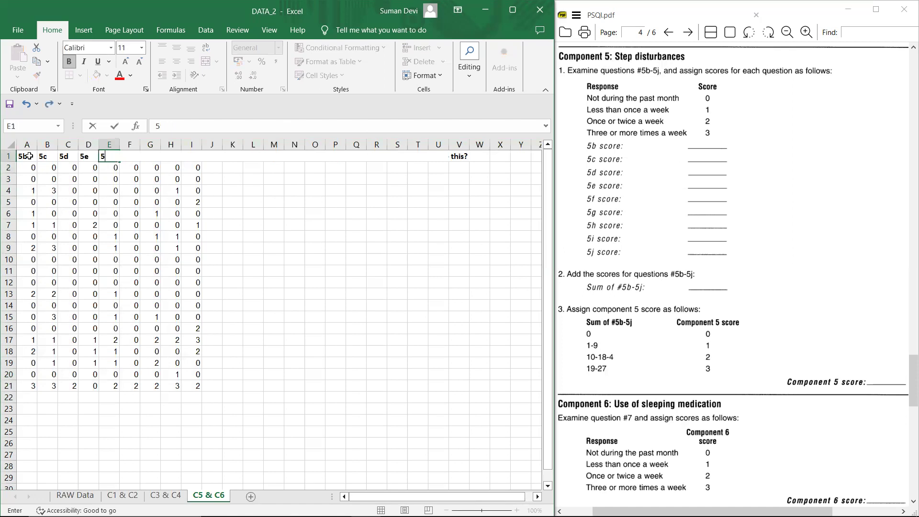
pyautogui.write('f')
pyautogui.press('Tab')
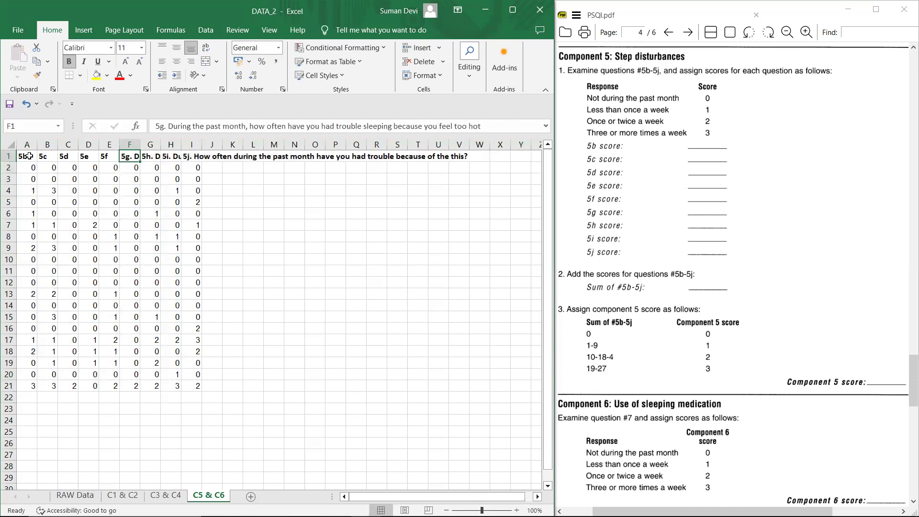
pyautogui.write('5')
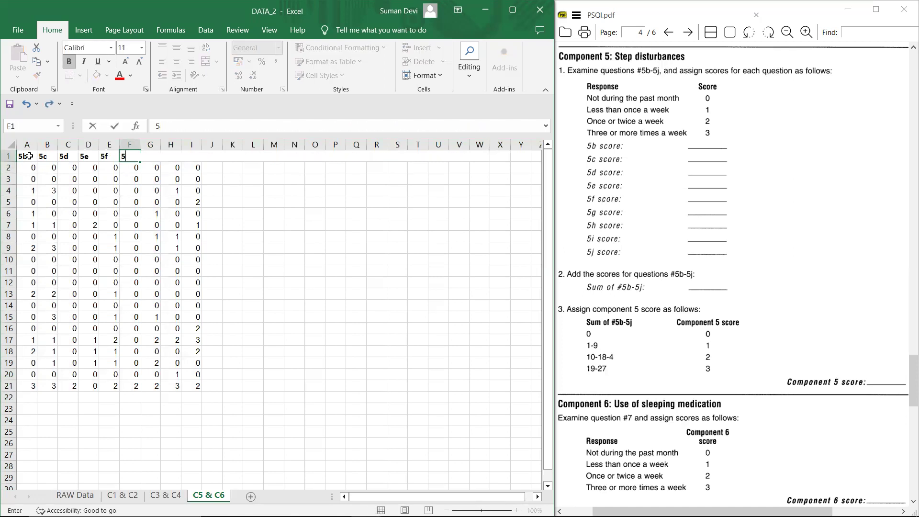
pyautogui.write('g')
pyautogui.press('Tab')
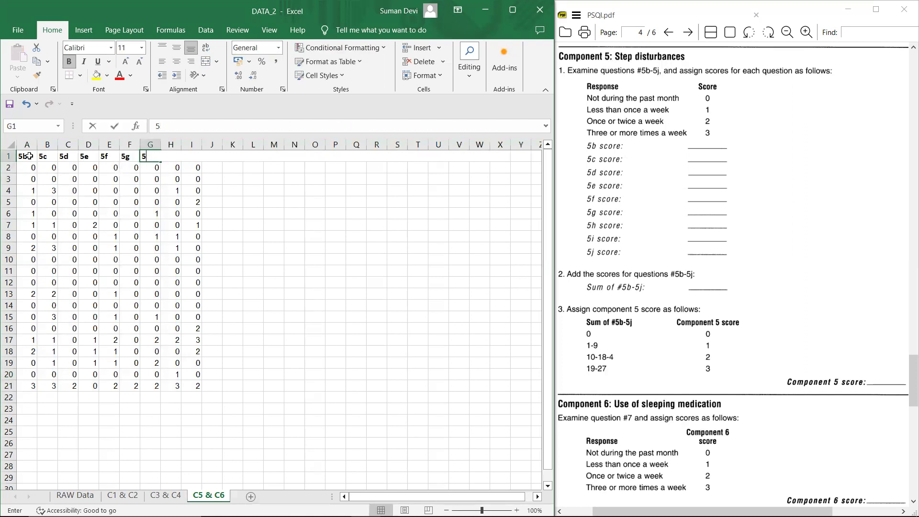
pyautogui.write('5h')
pyautogui.press('Tab')
pyautogui.write('5')
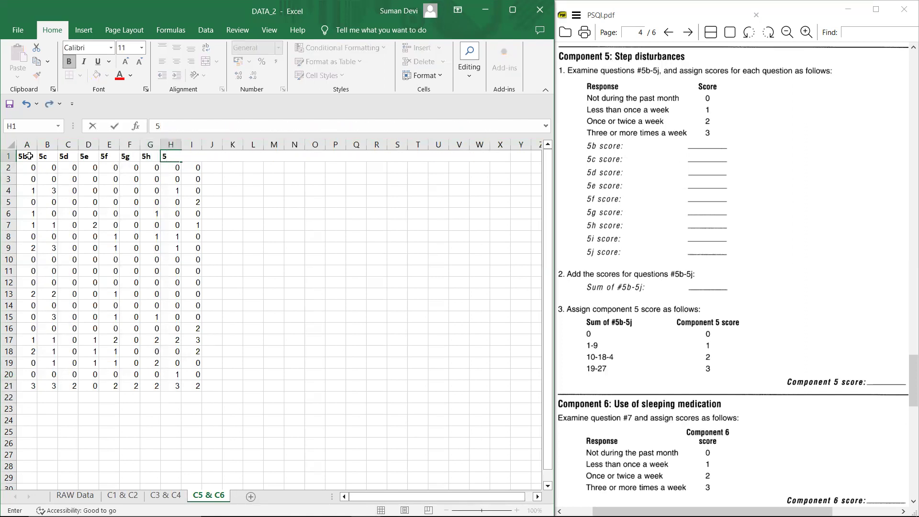
pyautogui.write('i')
pyautogui.press('Tab')
pyautogui.write('5')
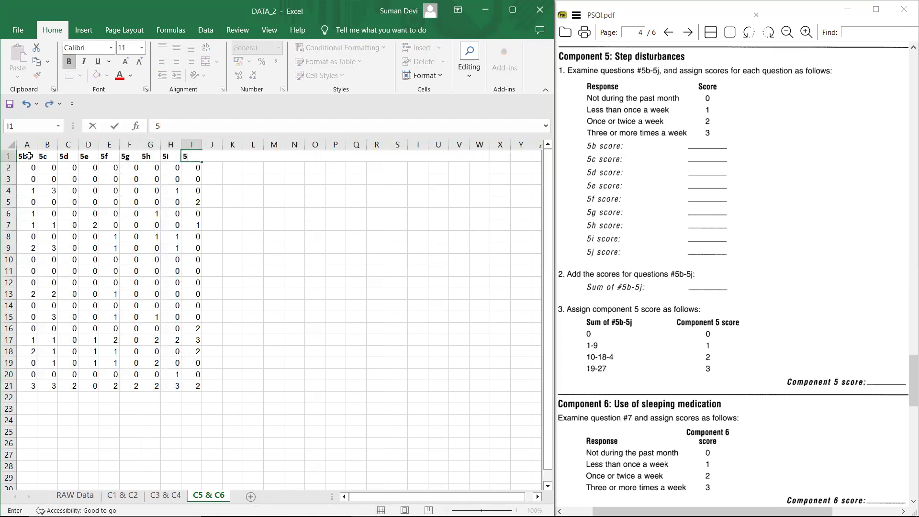
pyautogui.write('j')
pyautogui.hotkey('ctrl', 'Return')
# Center the contents of every cell on the sheet
pyautogui.click(14, 148)
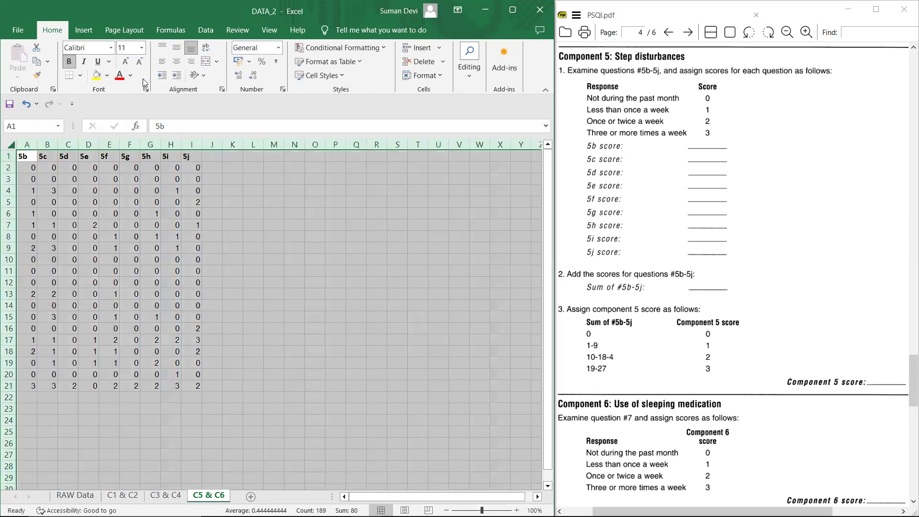
pyautogui.click(177, 61)
pyautogui.click(296, 295)
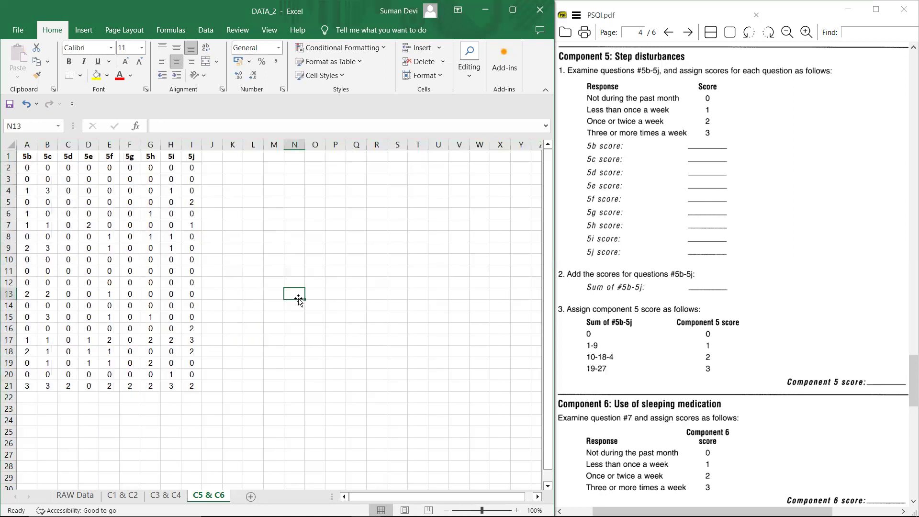
# Widen column J and give it a bold SUM heading in J1
pyautogui.click(212, 145)
pyautogui.moveTo(222, 145); pyautogui.dragTo(231, 146)
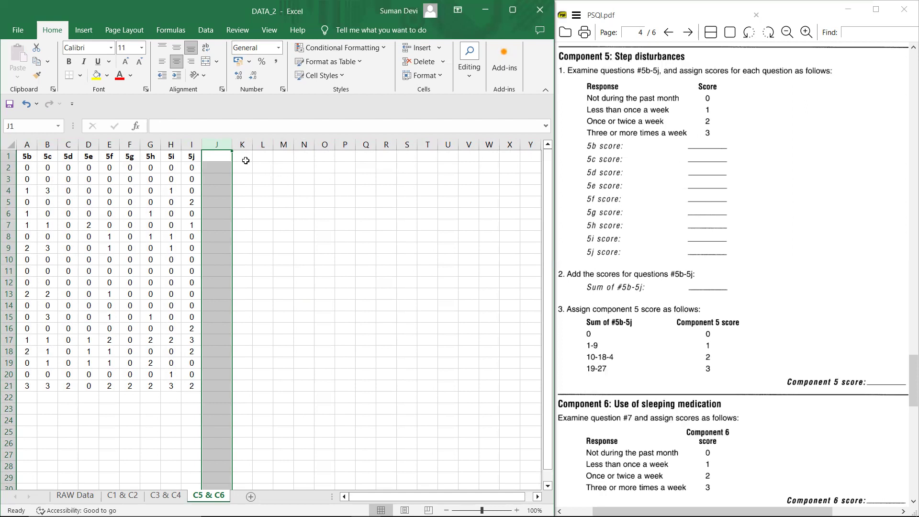
pyautogui.click(219, 156)
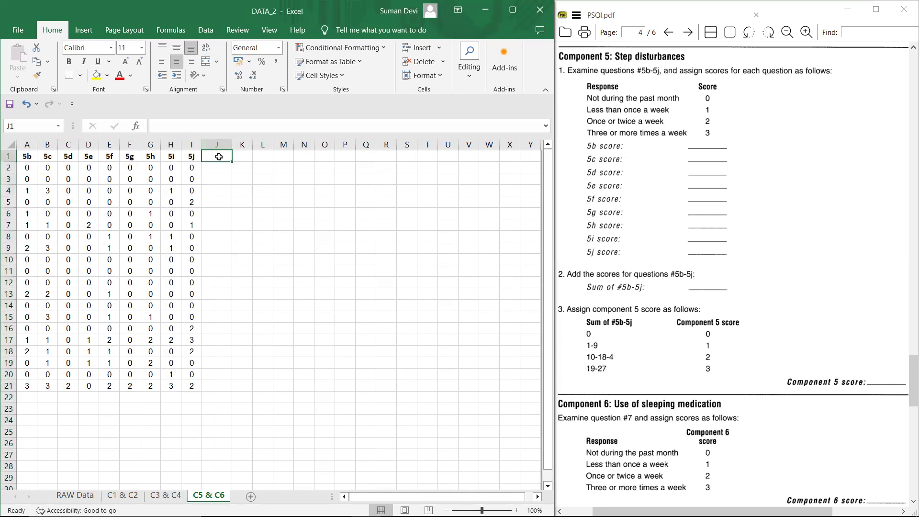
pyautogui.write('SUM')
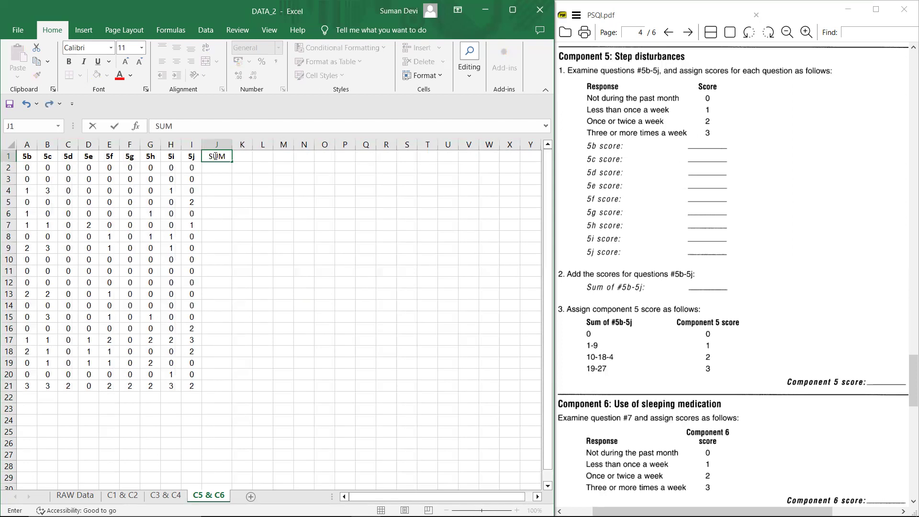
pyautogui.doubleClick(216, 156)
pyautogui.hotkey('ctrl', 'b')
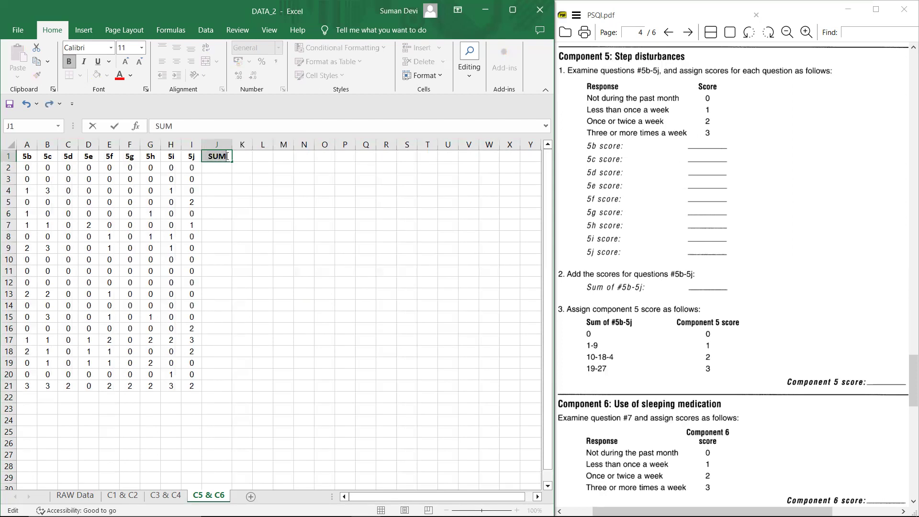
# Enter =SUM(A2:I2) in J2 to total the first row's scores
pyautogui.click(220, 167)
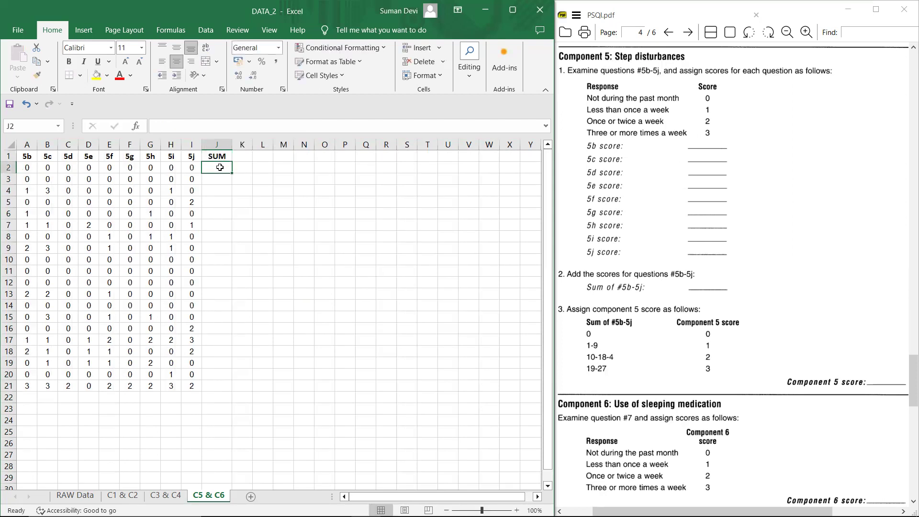
pyautogui.write('=')
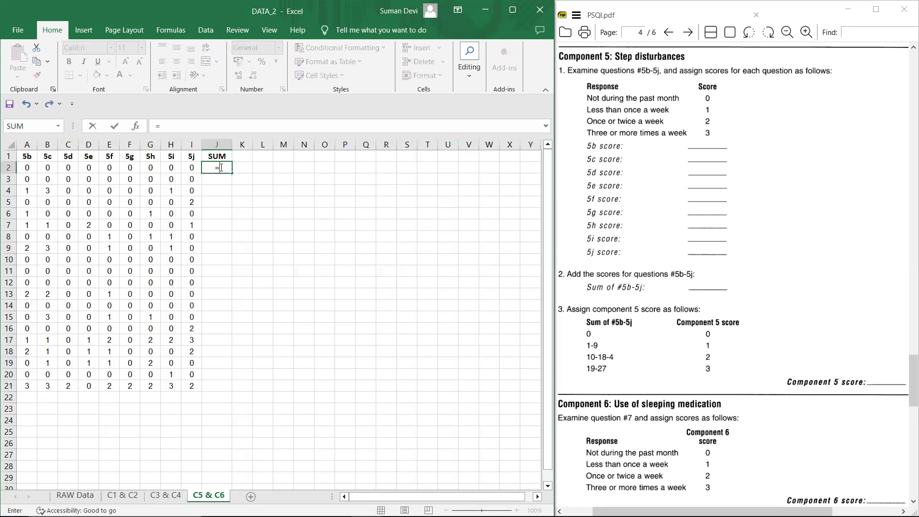
pyautogui.write('SUM')
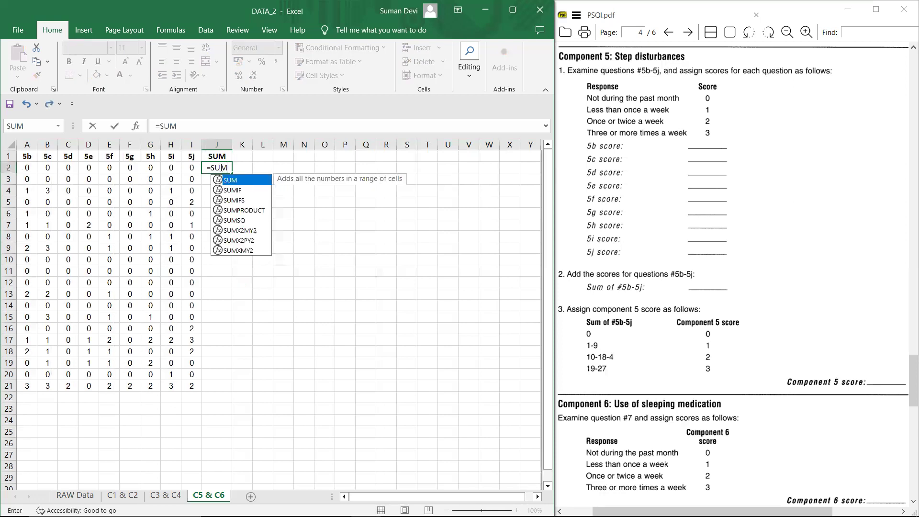
pyautogui.write('(')
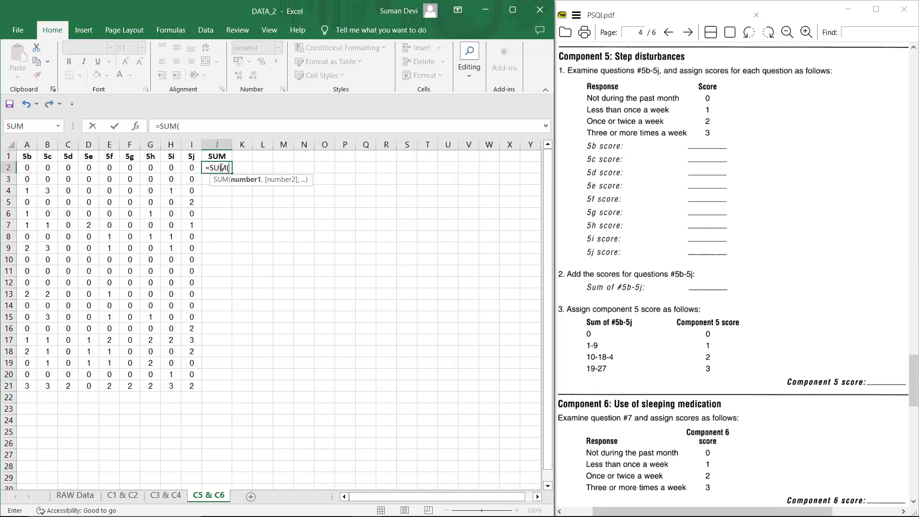
pyautogui.click(24, 168)
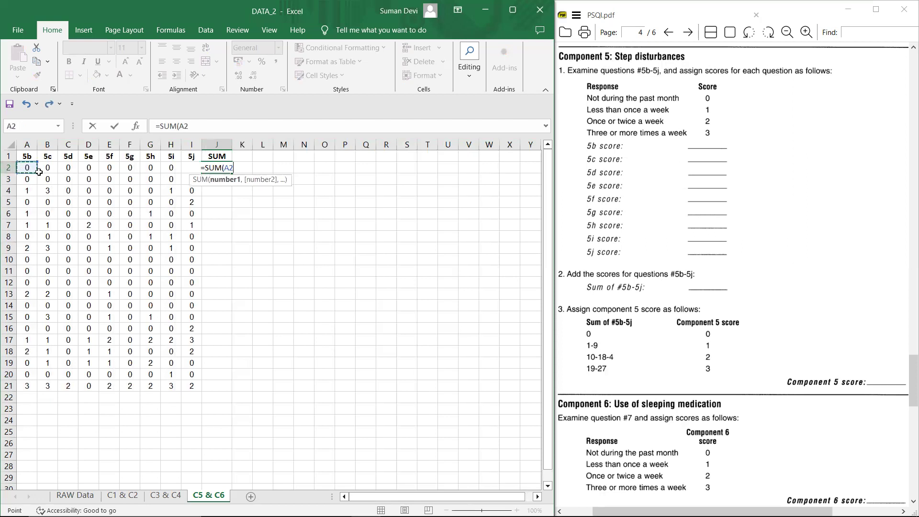
pyautogui.moveTo(27, 167); pyautogui.dragTo(191, 167)
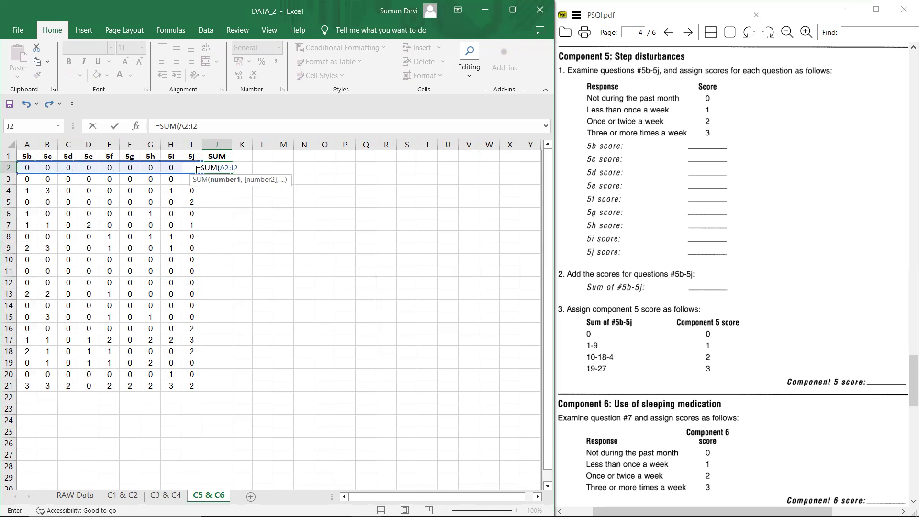
pyautogui.write(')')
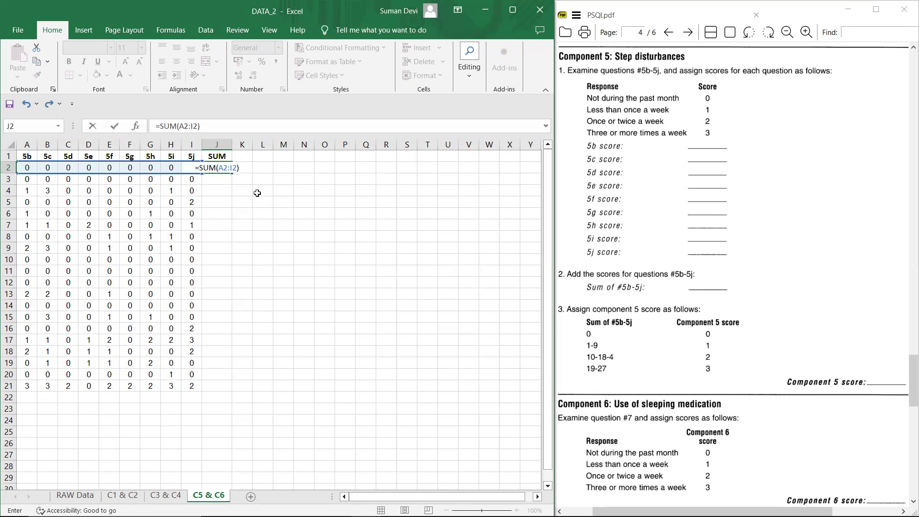
pyautogui.press('Return')
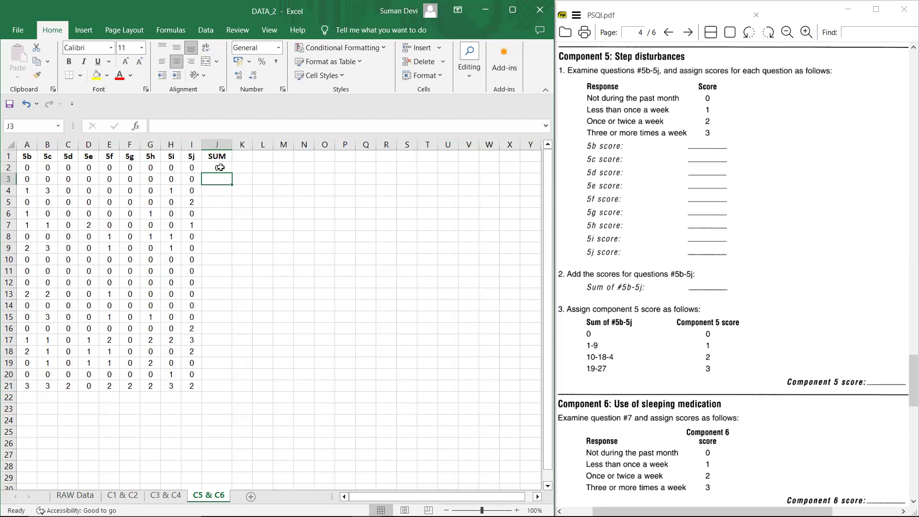
# Fill the J2 row-total formula down to J21
pyautogui.click(220, 167)
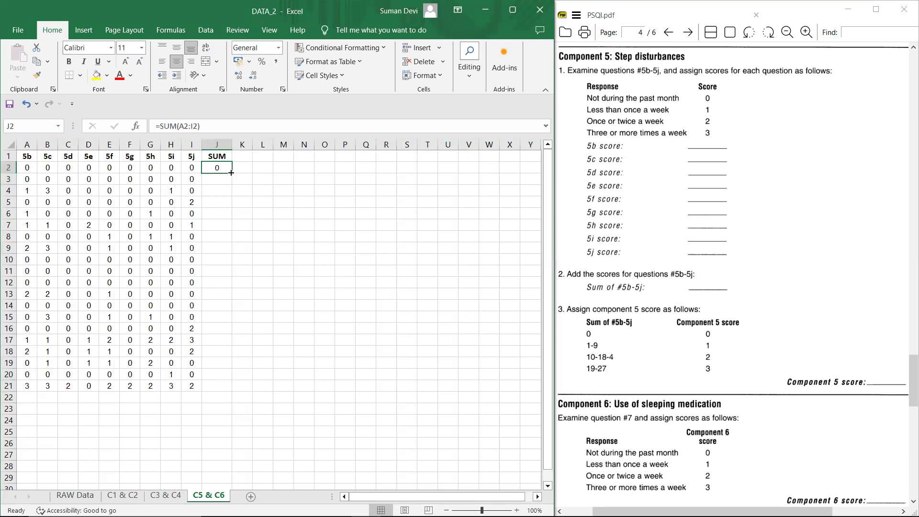
pyautogui.moveTo(232, 173); pyautogui.dragTo(228, 400)
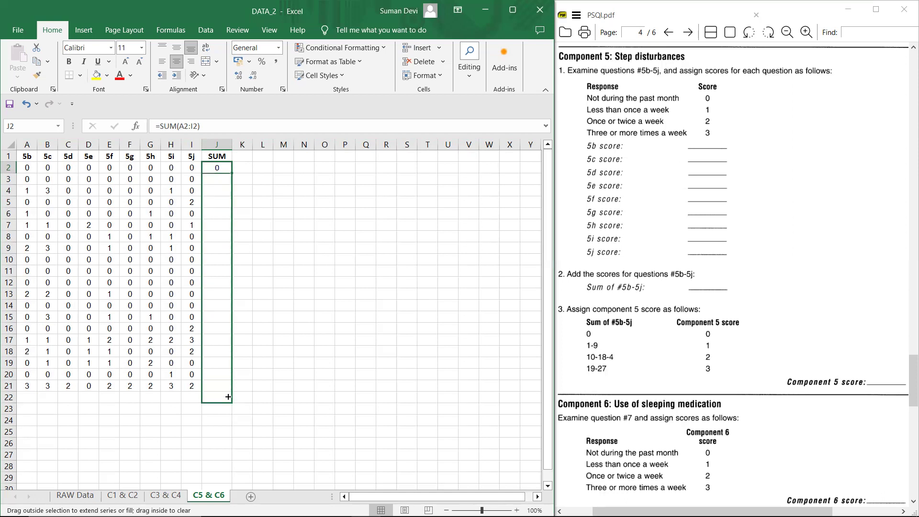
pyautogui.moveTo(229, 400); pyautogui.dragTo(228, 393)
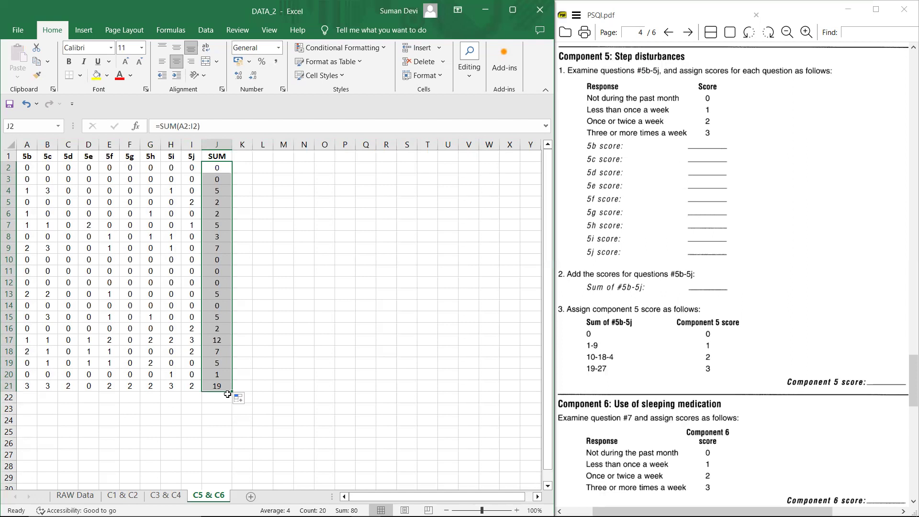
# Enter the heading C5 in cell K1
pyautogui.click(246, 158)
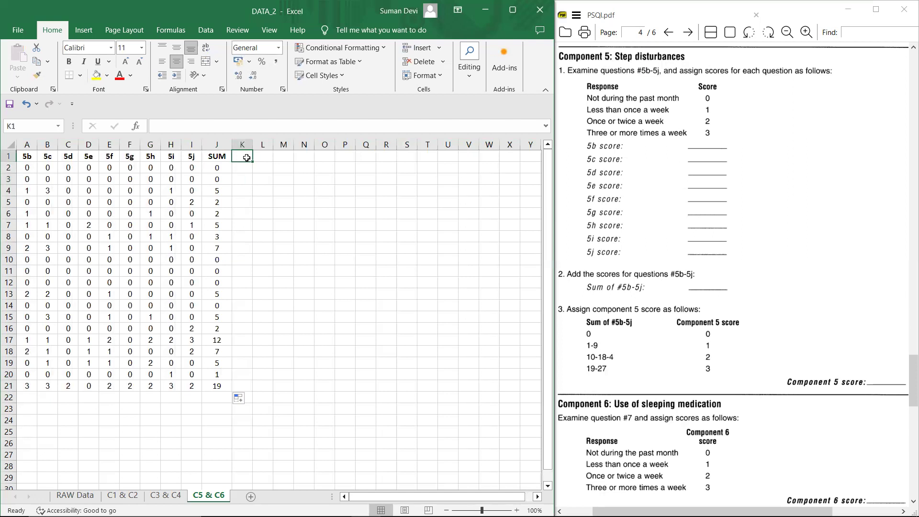
pyautogui.hotkey('ctrl', 'b')
pyautogui.hotkey('ctrl', 'b')
pyautogui.hotkey('ctrl', 'b')
pyautogui.hotkey('ctrl', 'c')
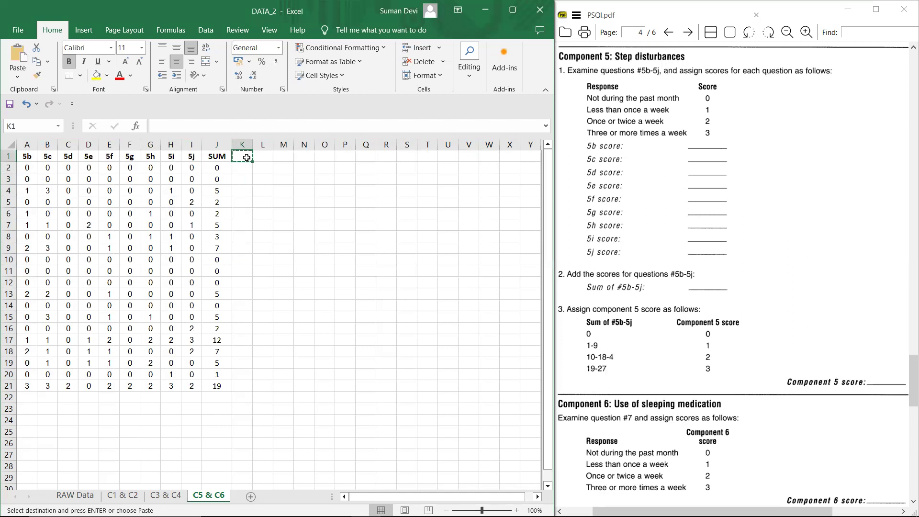
pyautogui.click(245, 180)
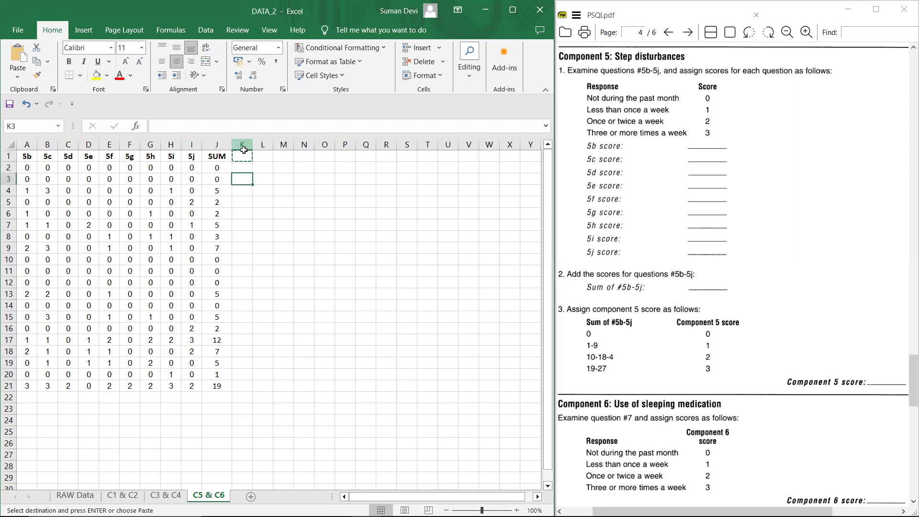
pyautogui.click(245, 157)
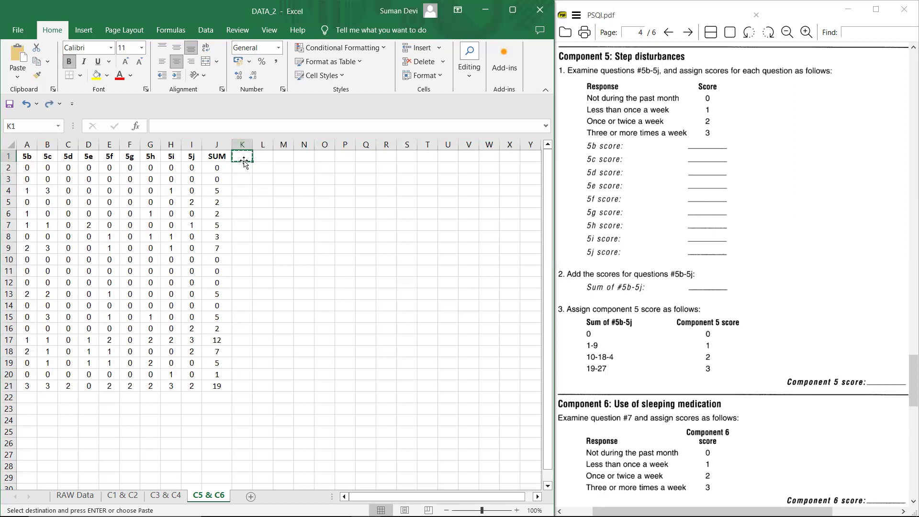
pyautogui.write('c')
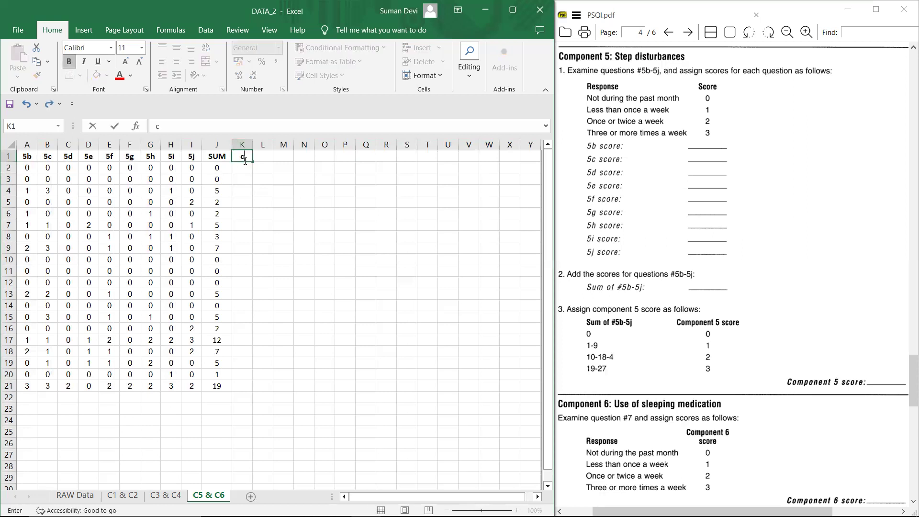
pyautogui.press('BackSpace')
pyautogui.press('Return')
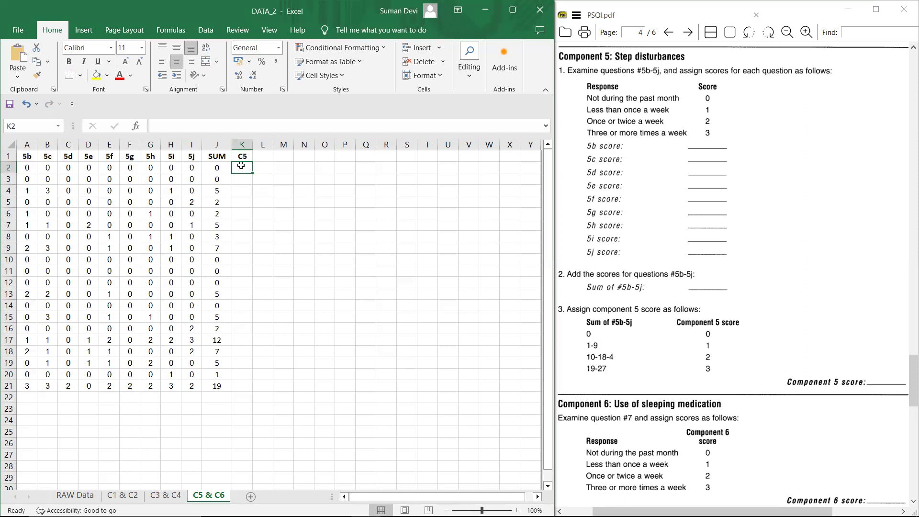
# Turn on filtering for the SUM column and show only rows with SUM 0
pyautogui.click(216, 144)
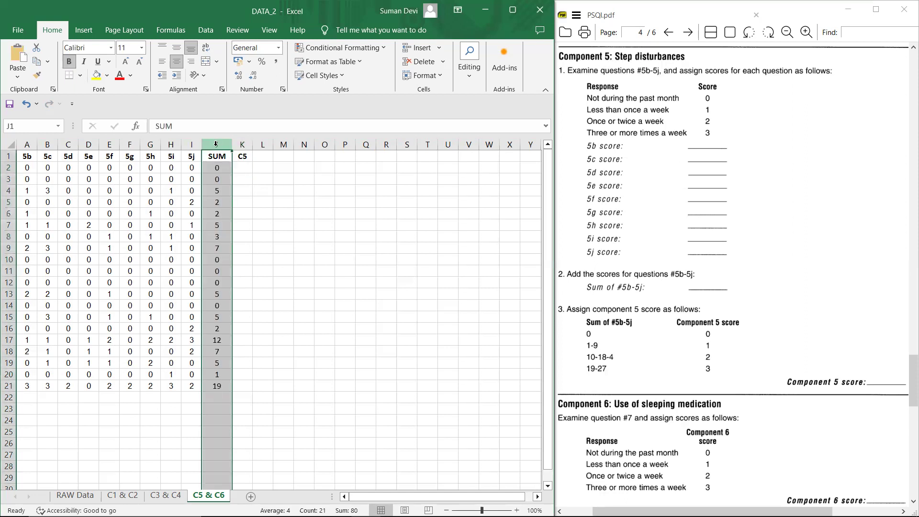
pyautogui.click(473, 75)
pyautogui.click(526, 123)
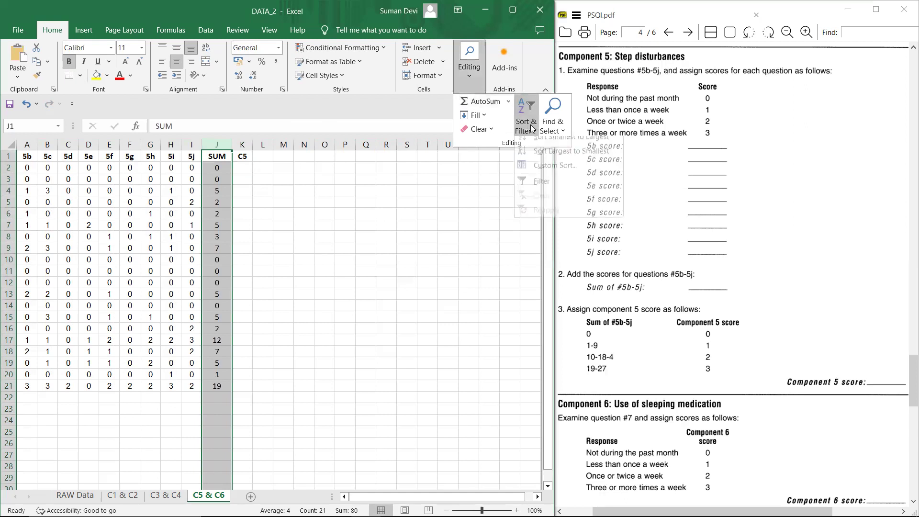
pyautogui.click(542, 188)
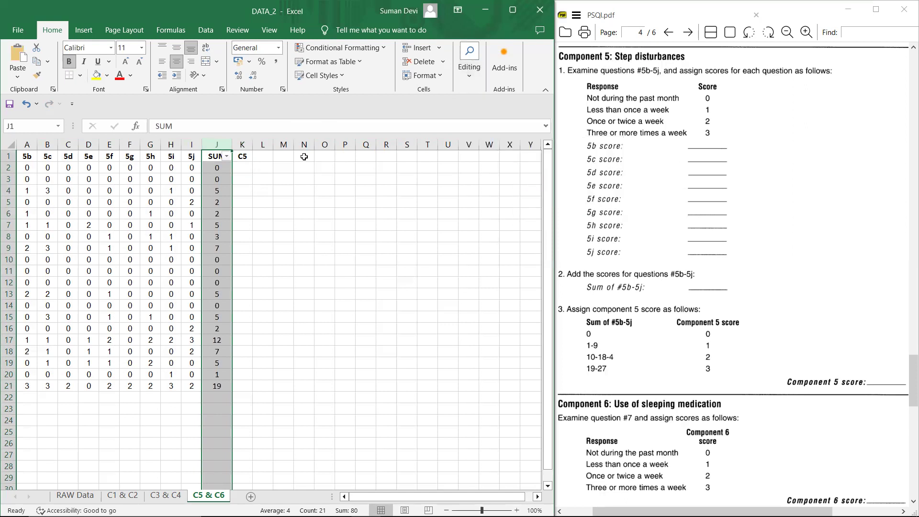
pyautogui.click(228, 157)
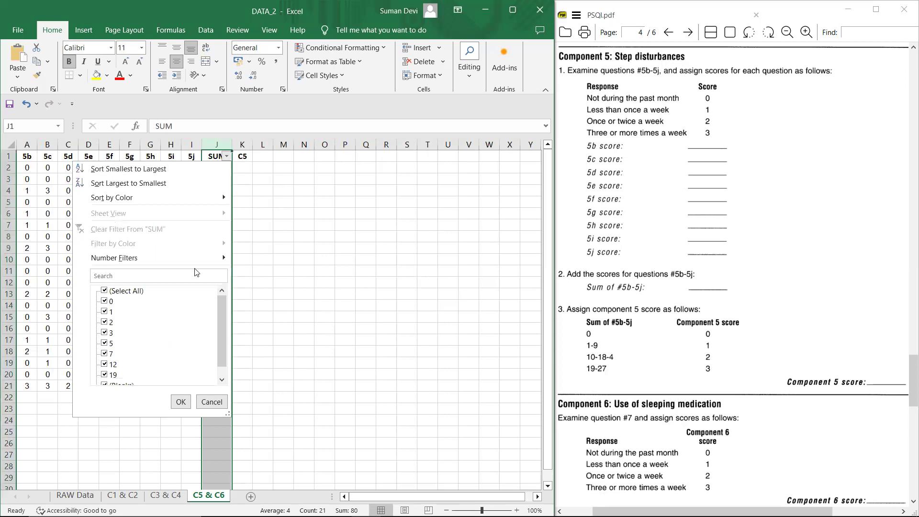
pyautogui.click(126, 291)
pyautogui.click(106, 301)
pyautogui.click(181, 401)
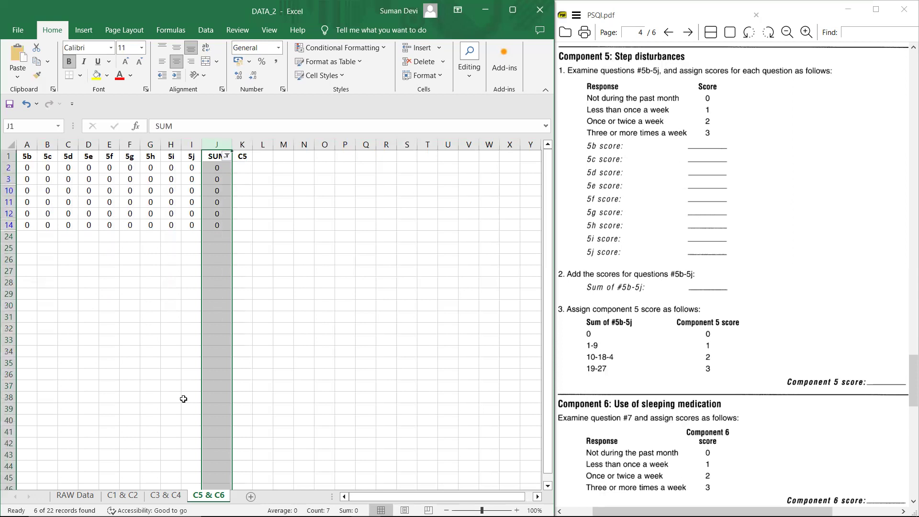
# Enter 0 in the visible C5 cells for the SUM 0 rows
pyautogui.moveTo(242, 170); pyautogui.dragTo(242, 251)
pyautogui.click(242, 169)
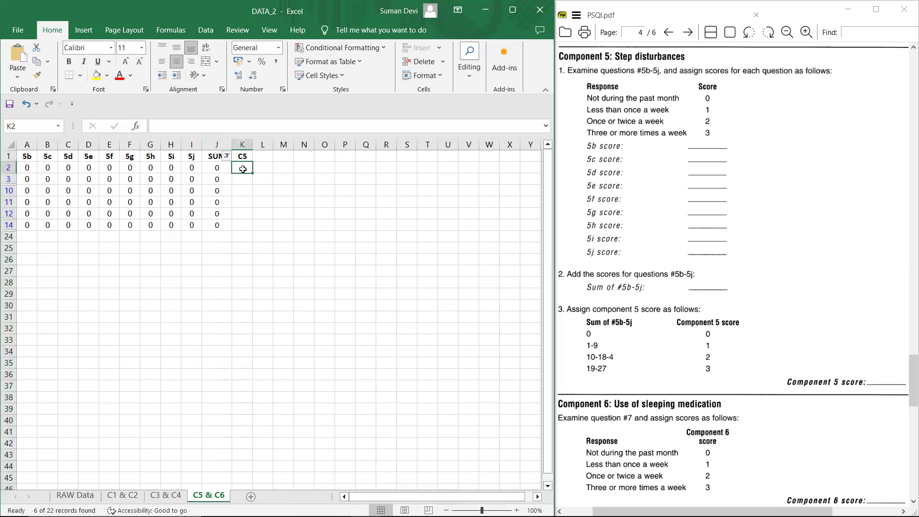
pyautogui.write('0')
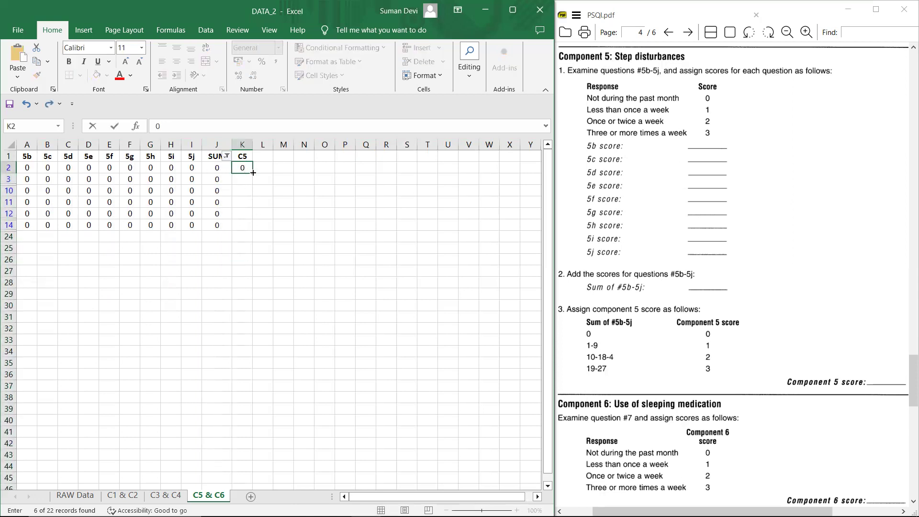
pyautogui.hotkey('ctrl', 'Return')
pyautogui.moveTo(254, 173); pyautogui.dragTo(248, 226)
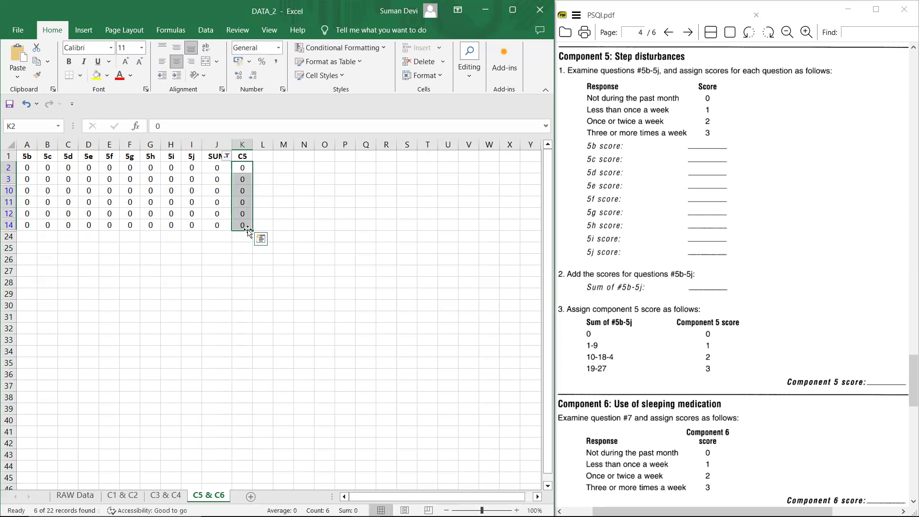
# Refilter SUM to show only rows with totals 1, 2, 3 and 7
pyautogui.click(225, 157)
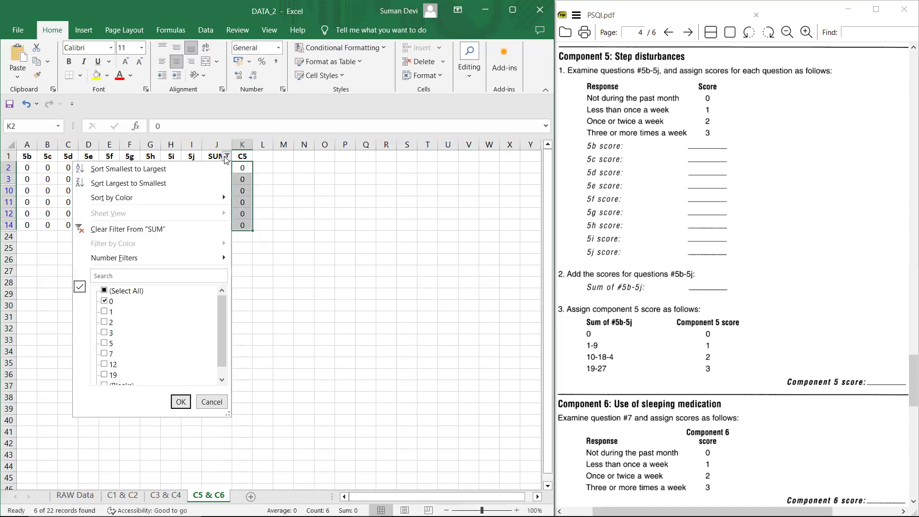
pyautogui.click(110, 301)
pyautogui.click(111, 311)
pyautogui.click(111, 322)
pyautogui.click(111, 354)
pyautogui.click(105, 332)
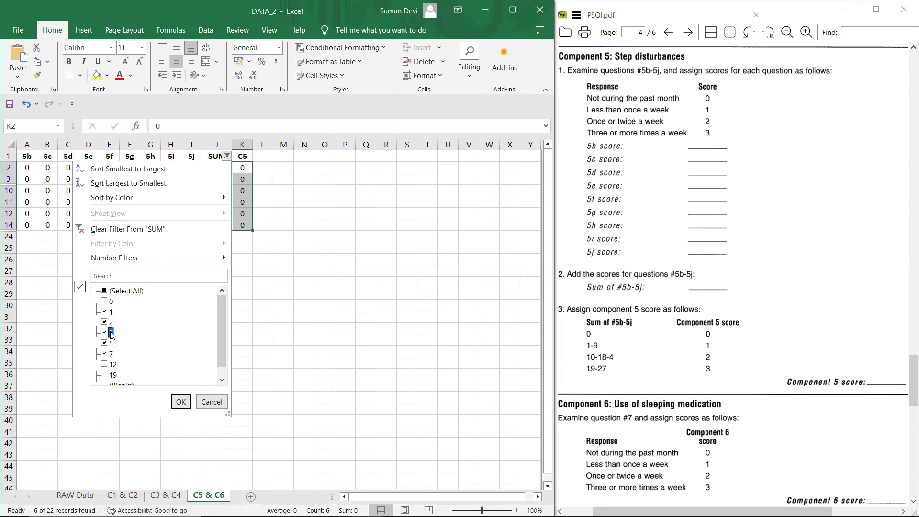
pyautogui.click(181, 401)
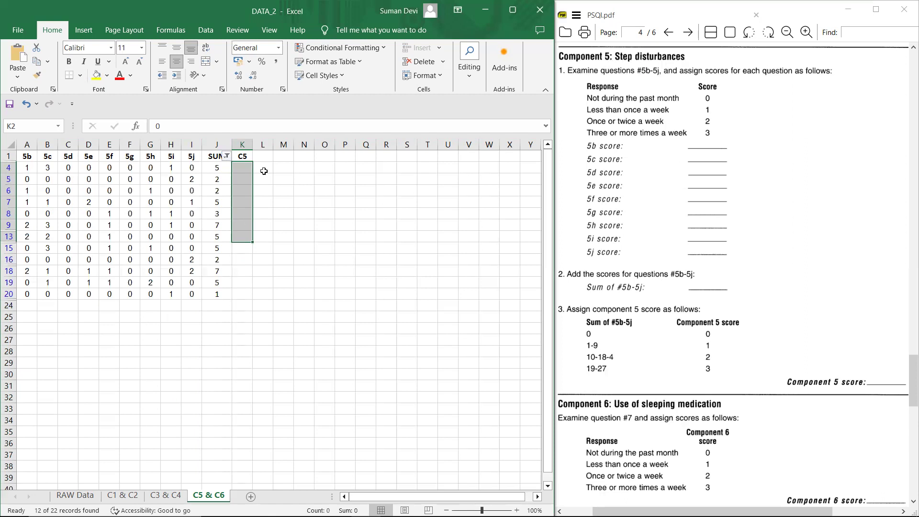
# Enter 1 in the visible C5 cells for those rows
pyautogui.press('Down')
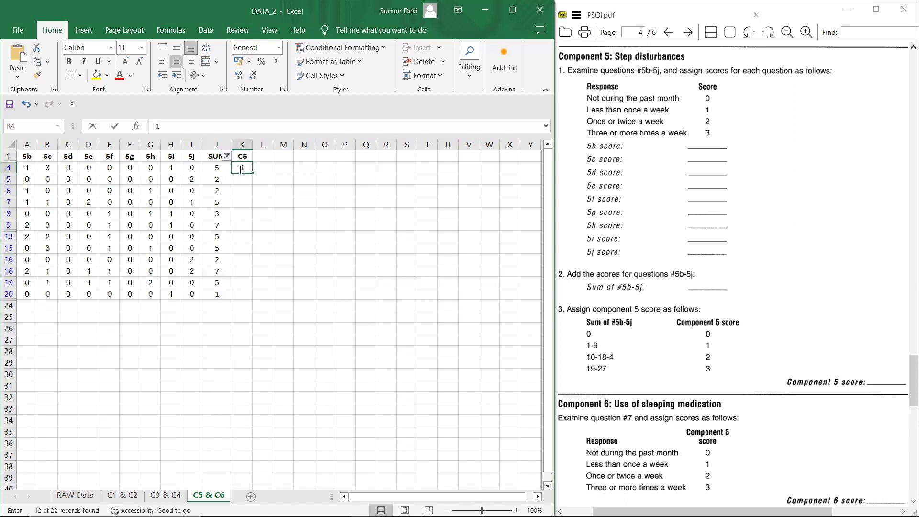
pyautogui.write('1')
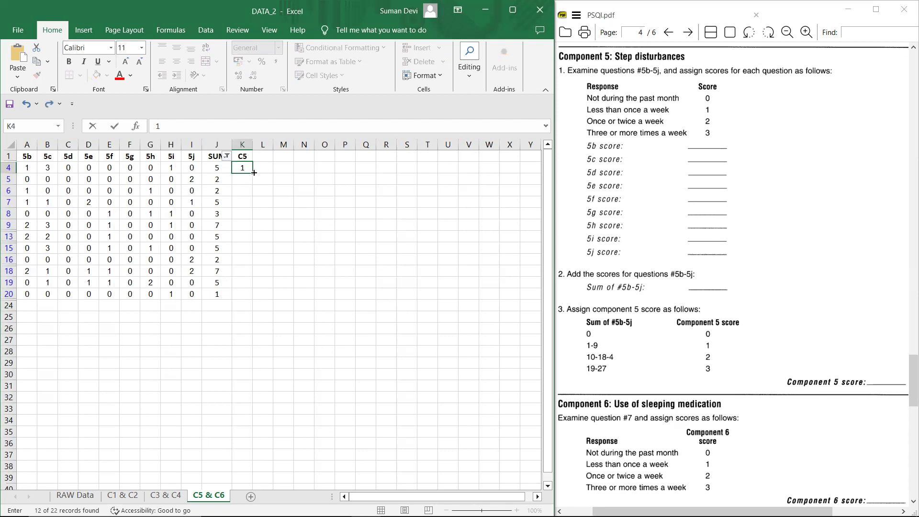
pyautogui.hotkey('ctrl', 'Return')
pyautogui.moveTo(250, 173)
pyautogui.mouseDown()
pyautogui.moveTo(249, 307)
pyautogui.moveTo(250, 296)
pyautogui.mouseUp()
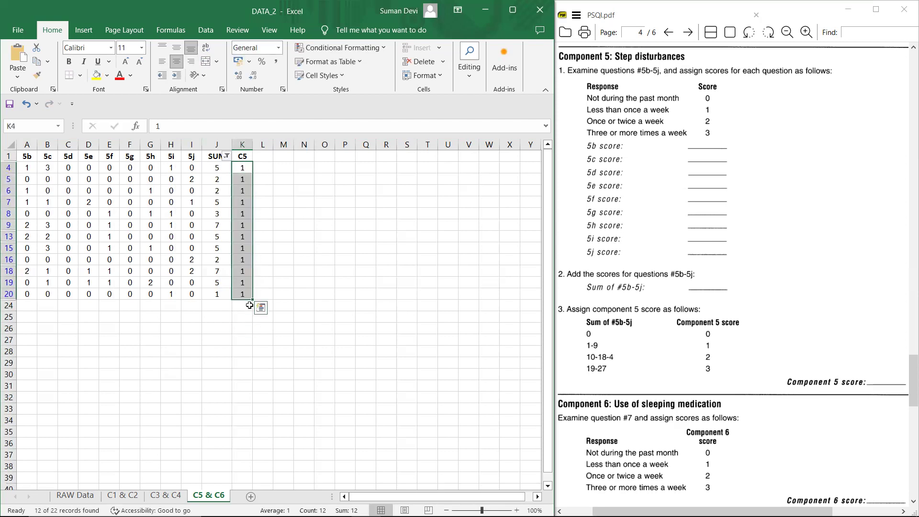
# Filter SUM to the row totalling 12 and give it a C5 score of 2
pyautogui.click(225, 157)
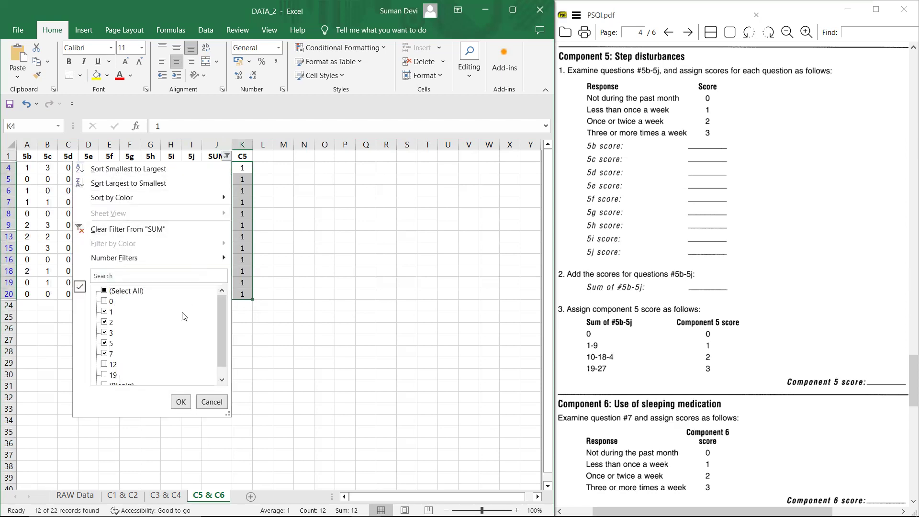
pyautogui.click(124, 290)
pyautogui.click(125, 294)
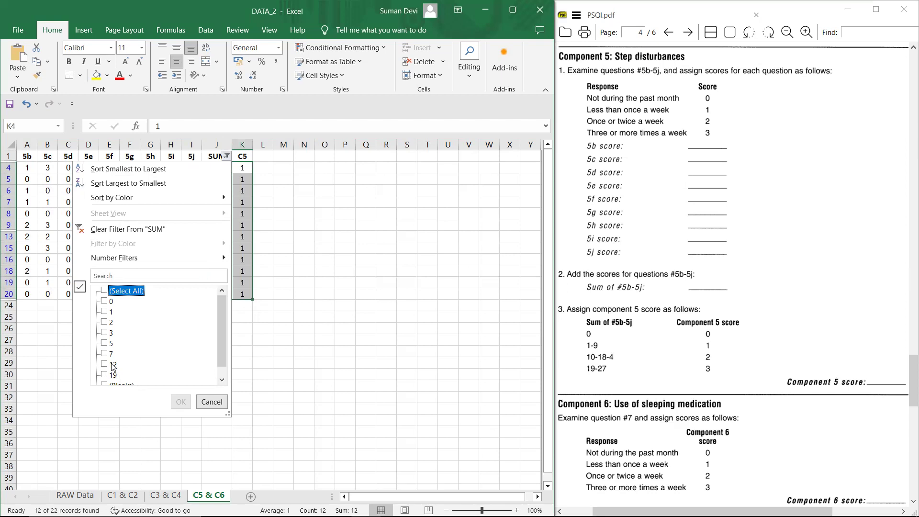
pyautogui.click(112, 364)
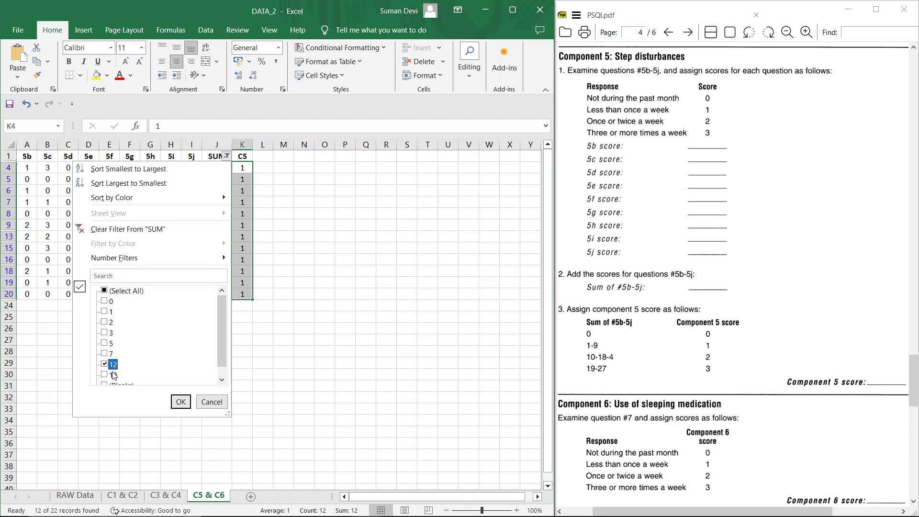
pyautogui.click(113, 375)
pyautogui.click(182, 401)
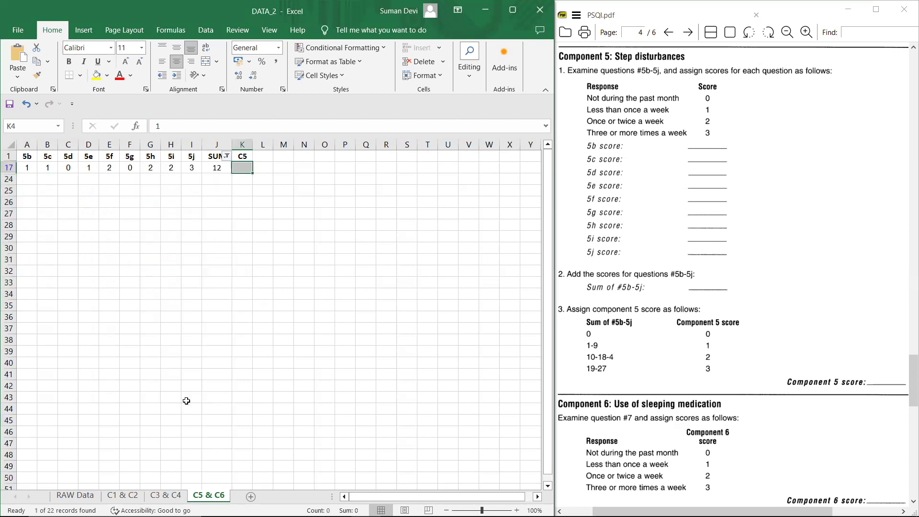
pyautogui.click(239, 169)
pyautogui.write('2')
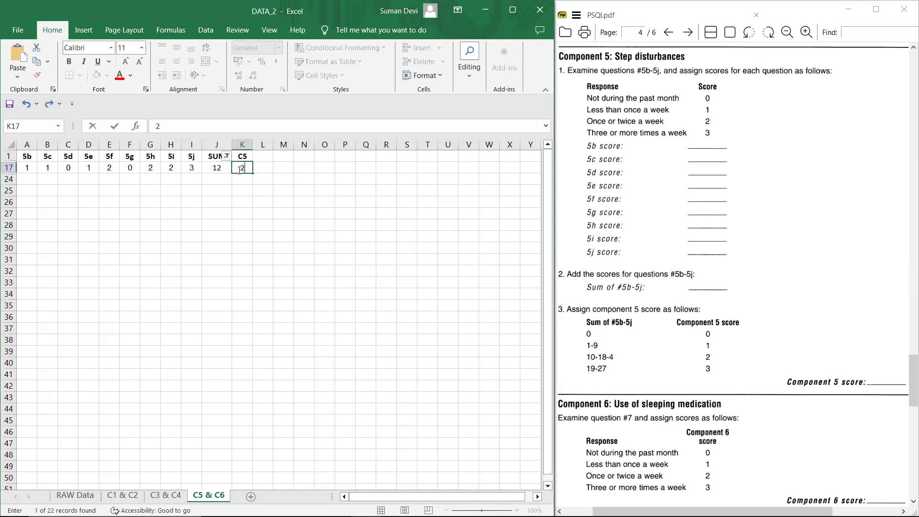
# Filter SUM to the row totalling 19 and give it a C5 score of 3
pyautogui.click(224, 157)
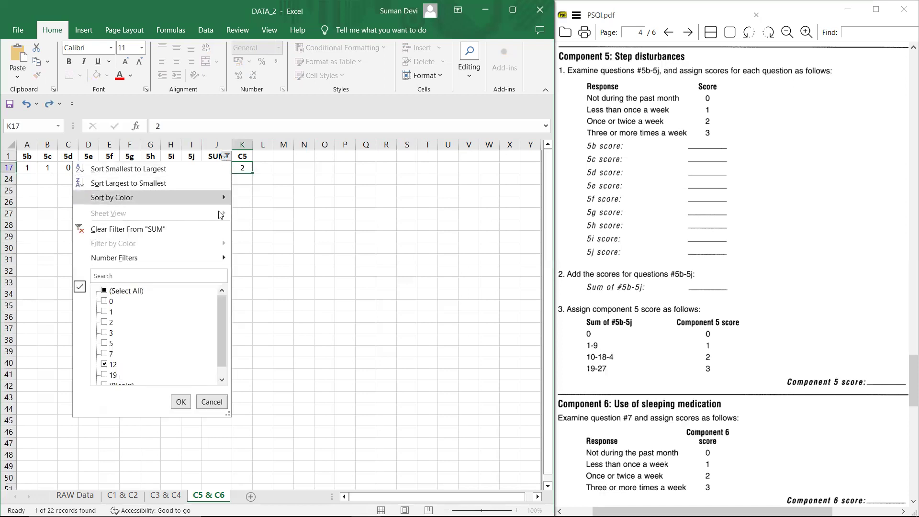
pyautogui.click(106, 364)
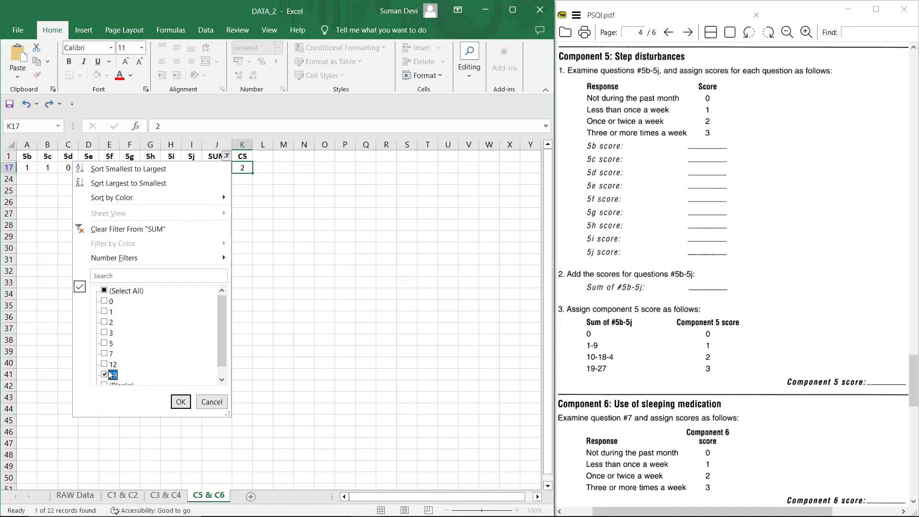
pyautogui.click(179, 401)
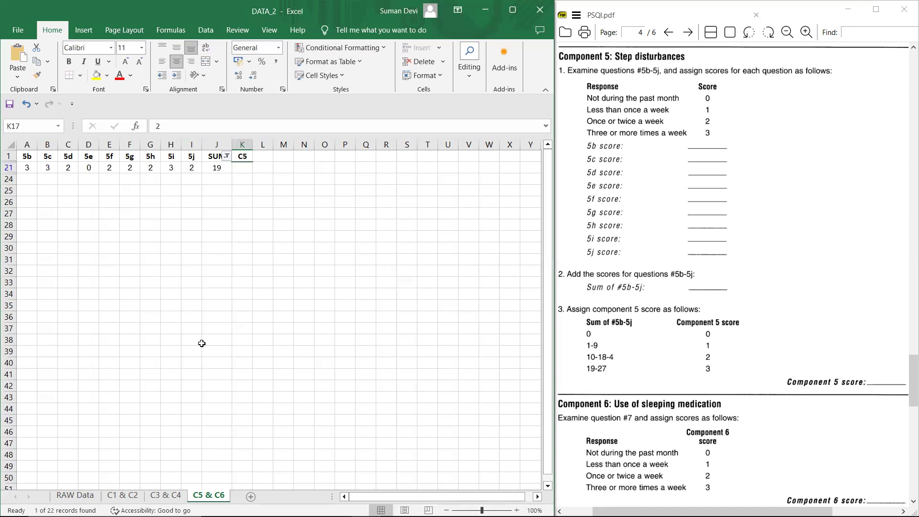
pyautogui.click(246, 172)
pyautogui.write('3')
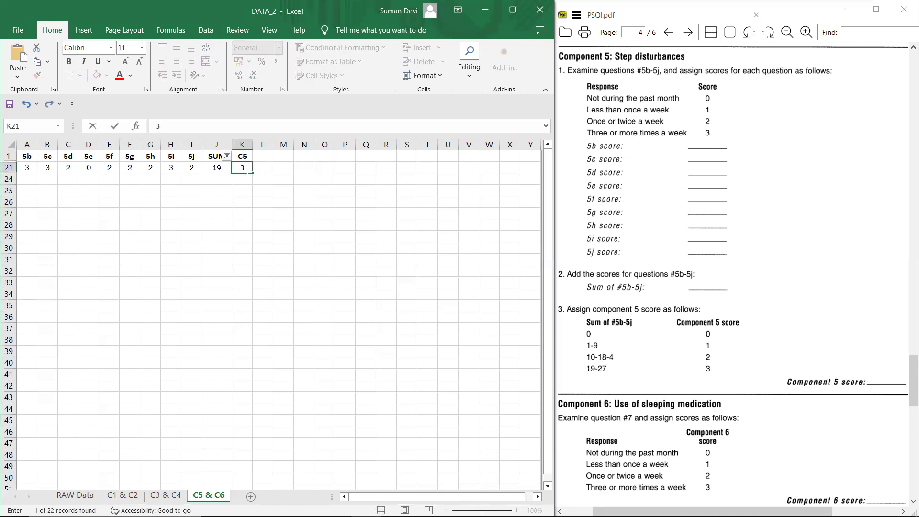
# Clear the SUM filter and fill the whole C5 column K with yellow
pyautogui.click(225, 156)
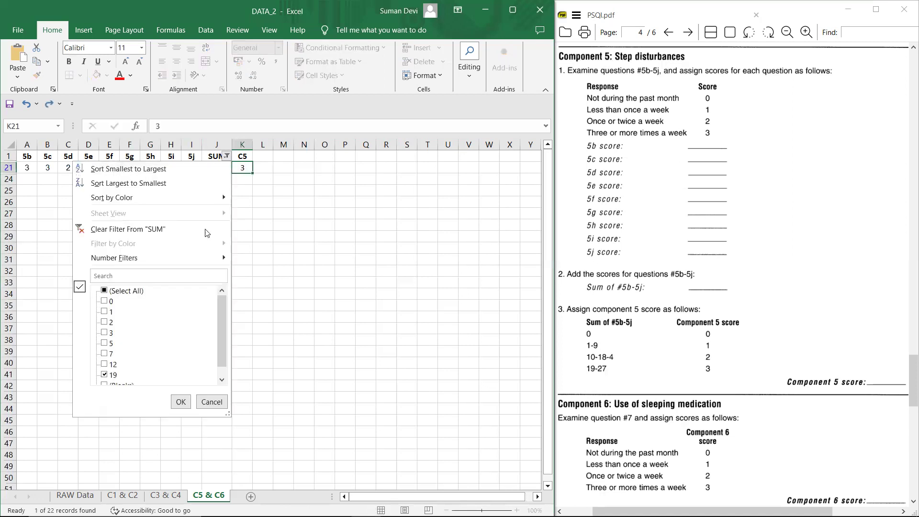
pyautogui.click(117, 230)
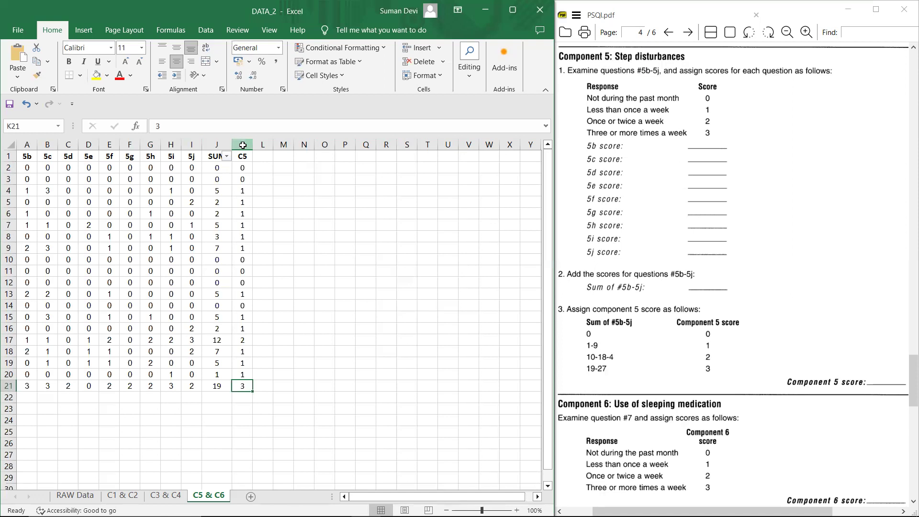
pyautogui.click(242, 145)
pyautogui.click(96, 76)
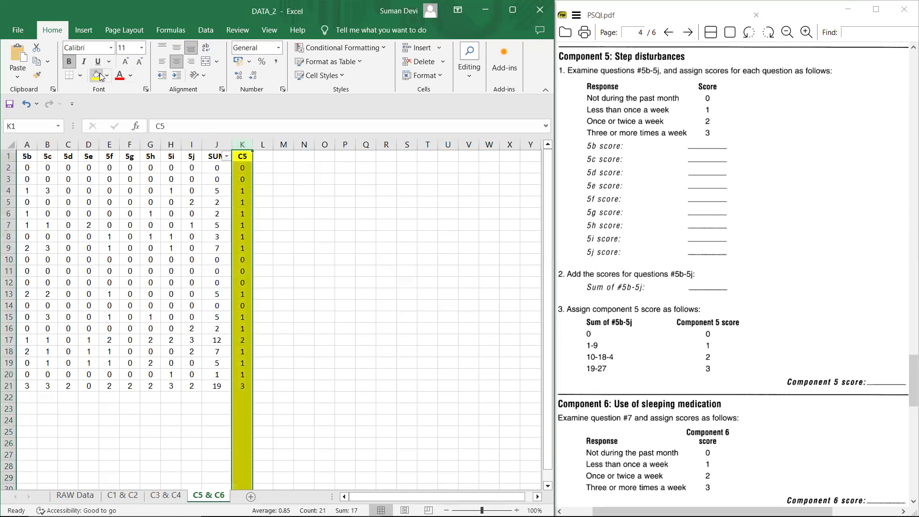
pyautogui.click(363, 233)
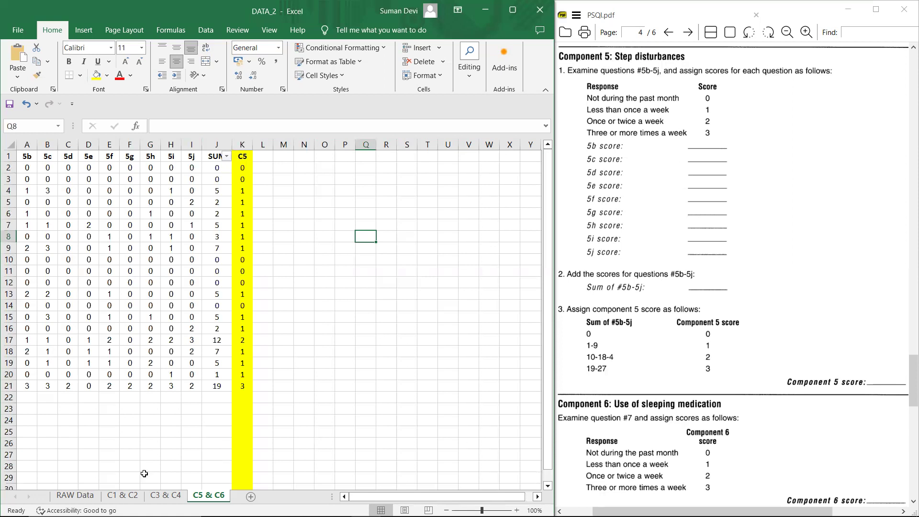
# Copy question 7's column V from RAW Data into column L beside C5 and widen it
pyautogui.click(72, 495)
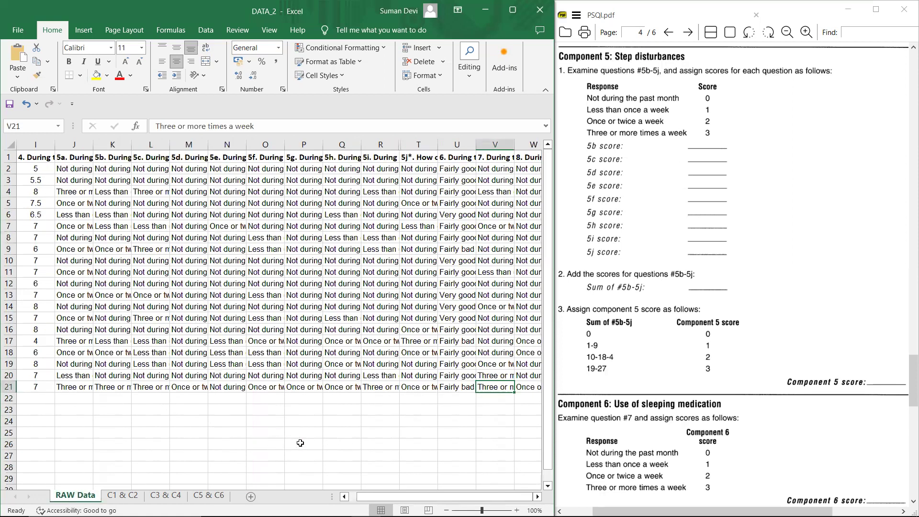
pyautogui.hscroll(1, 302, 443)
pyautogui.hscroll(1, 313, 424)
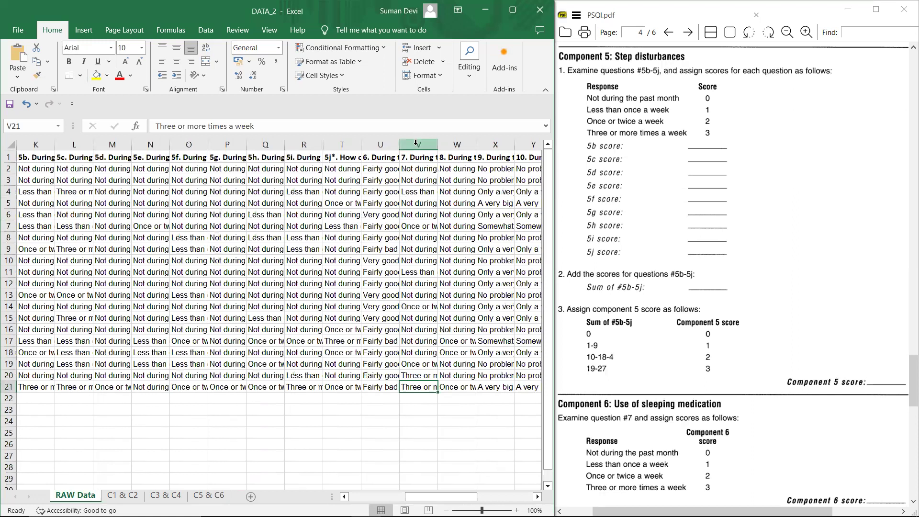
pyautogui.click(416, 145)
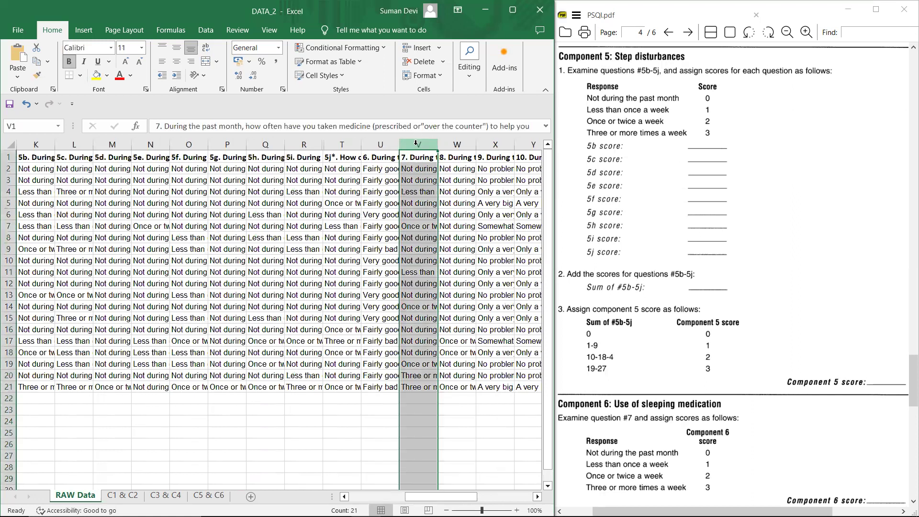
pyautogui.hotkey('ctrl', 'c')
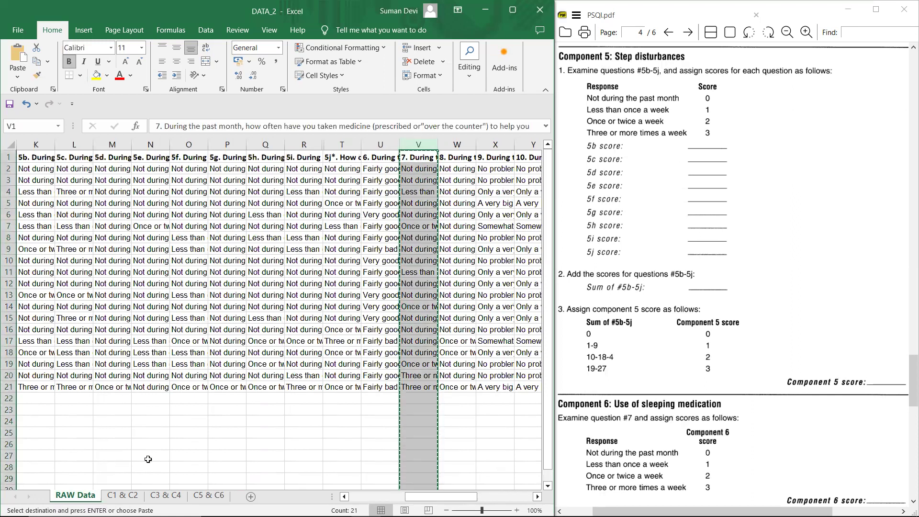
pyautogui.click(208, 495)
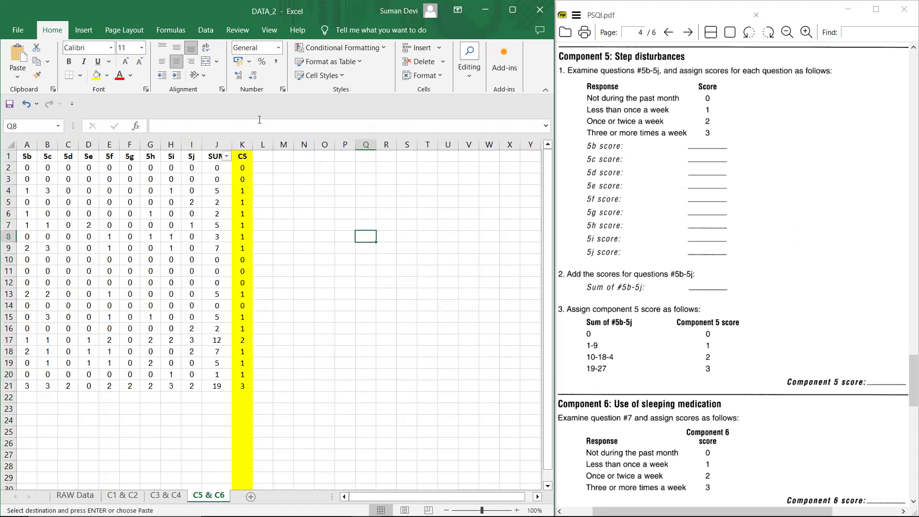
pyautogui.click(261, 145)
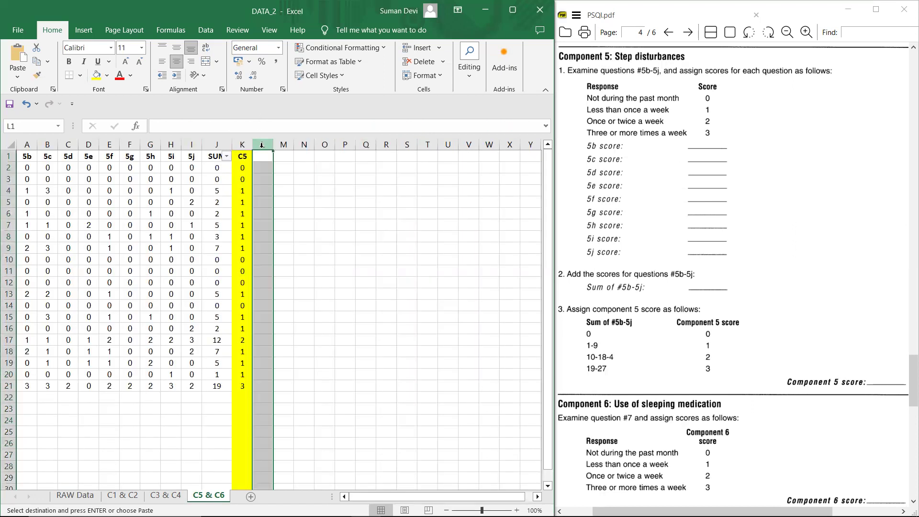
pyautogui.hotkey('ctrl', 'v')
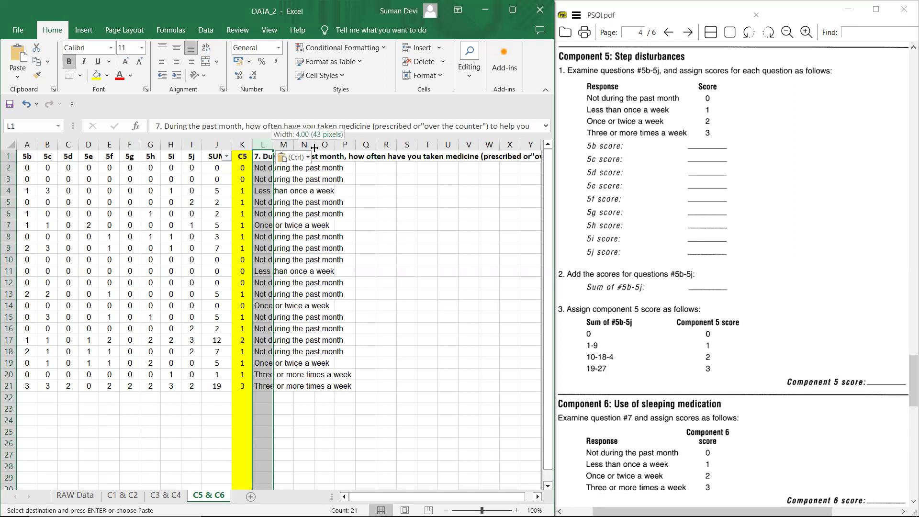
pyautogui.moveTo(313, 146); pyautogui.dragTo(331, 147)
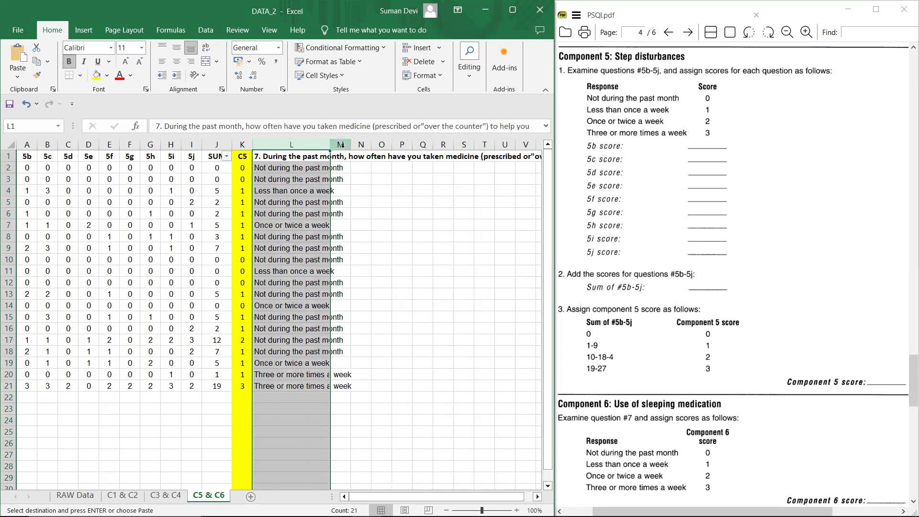
# Enter a bold 'C6' header in M1 and widen the question 7 responses column L
pyautogui.click(341, 145)
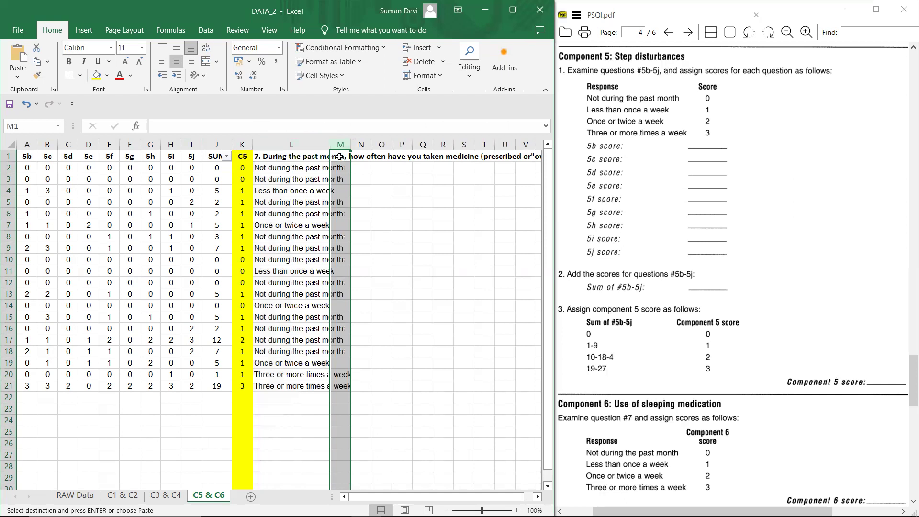
pyautogui.doubleClick(339, 156)
pyautogui.write('C6')
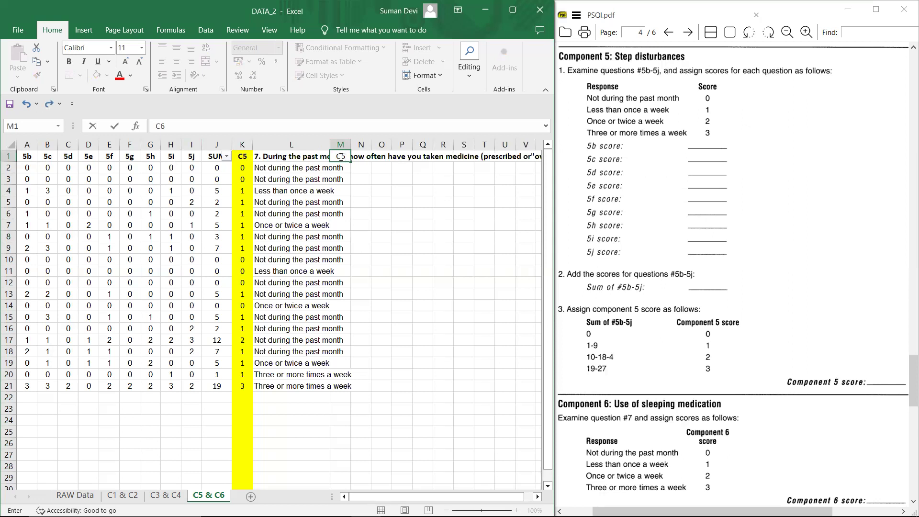
pyautogui.doubleClick(338, 156)
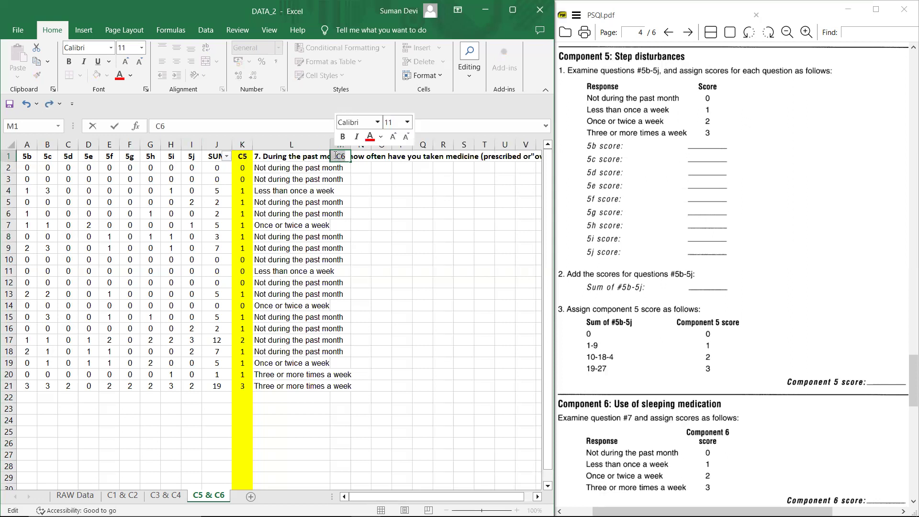
pyautogui.hotkey('ctrl', 'b')
pyautogui.click(398, 251)
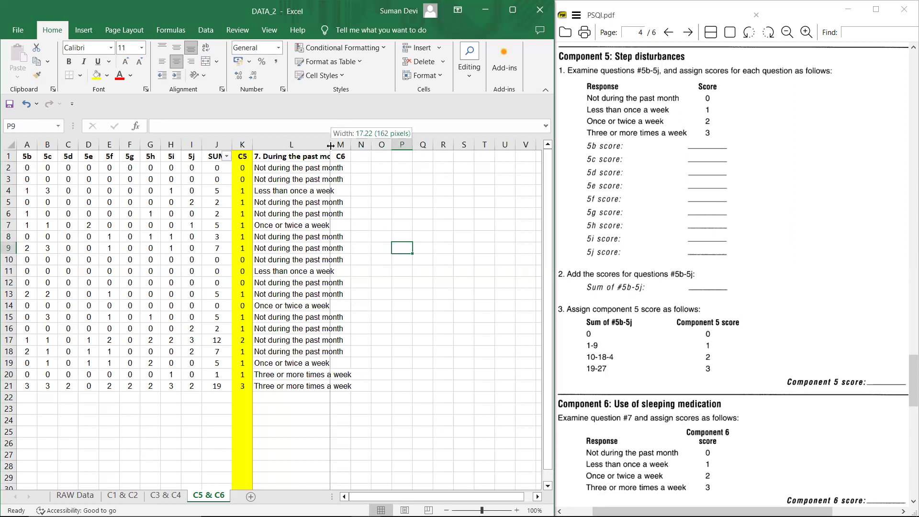
pyautogui.moveTo(331, 144); pyautogui.dragTo(358, 146)
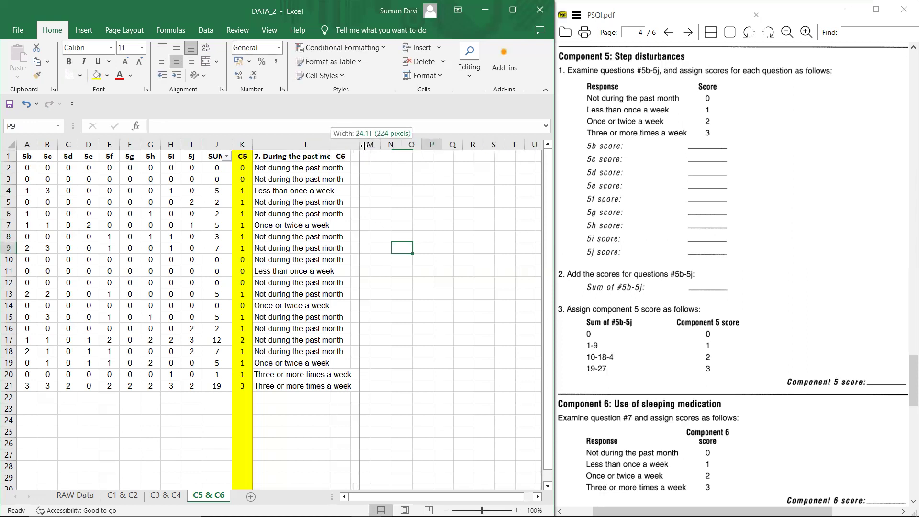
# Rename the L1 header to '7' and centre-align the responses in column L
pyautogui.click(338, 146)
pyautogui.click(330, 155)
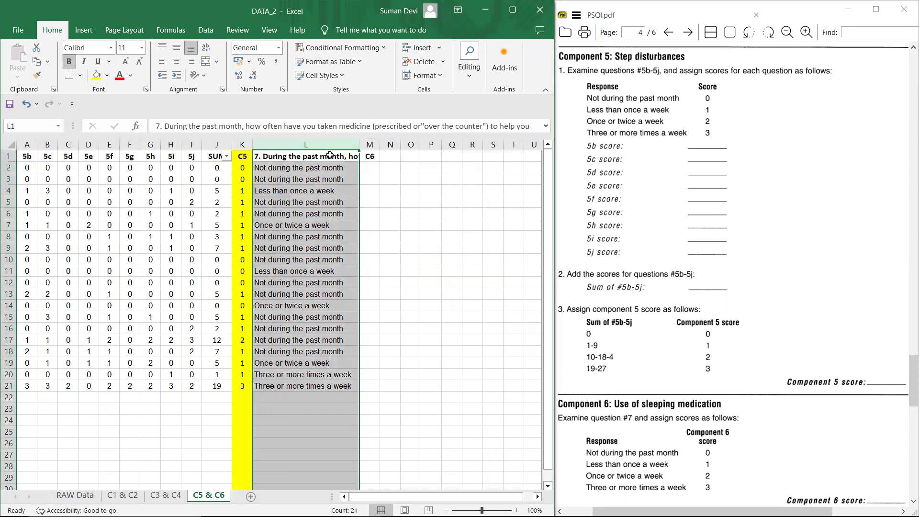
pyautogui.write('7.')
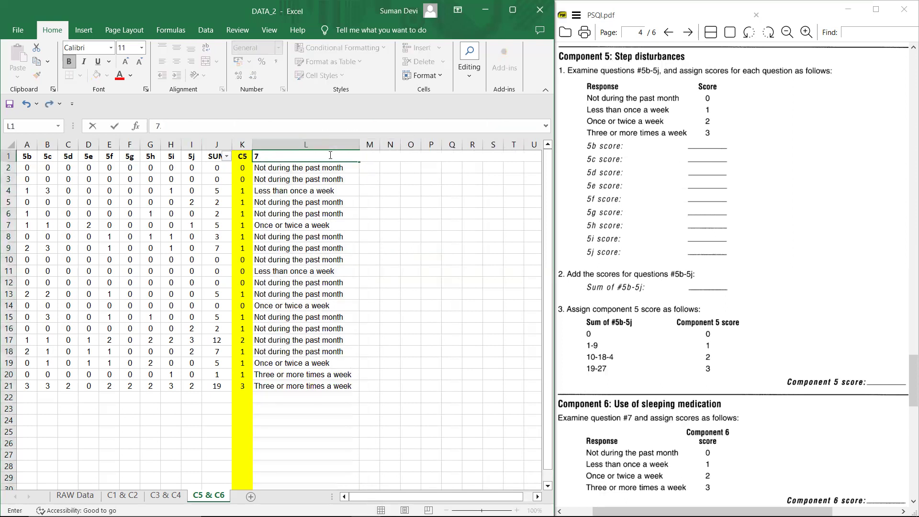
pyautogui.press('Return')
pyautogui.write('C6')
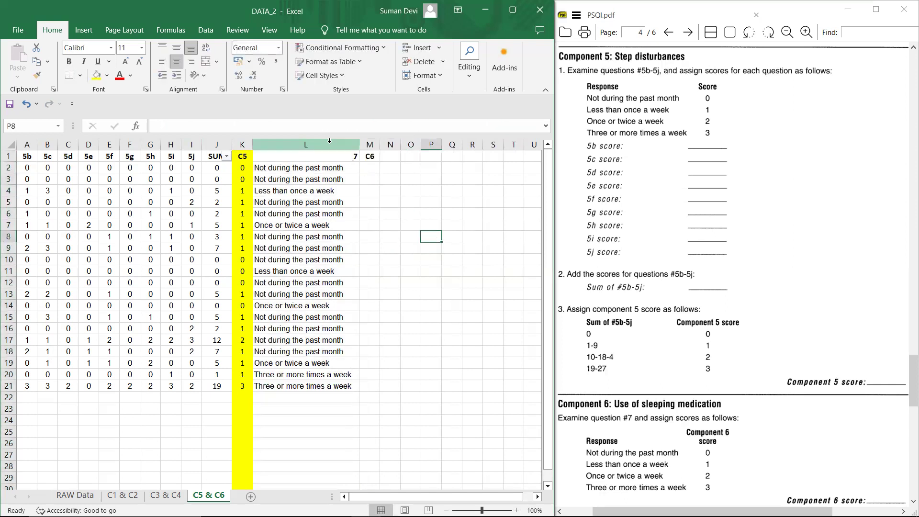
pyautogui.click(327, 144)
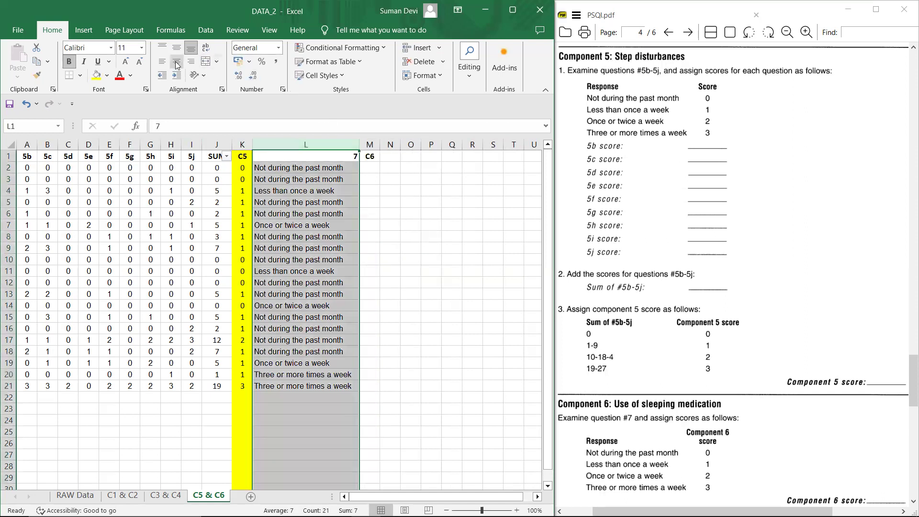
pyautogui.click(176, 62)
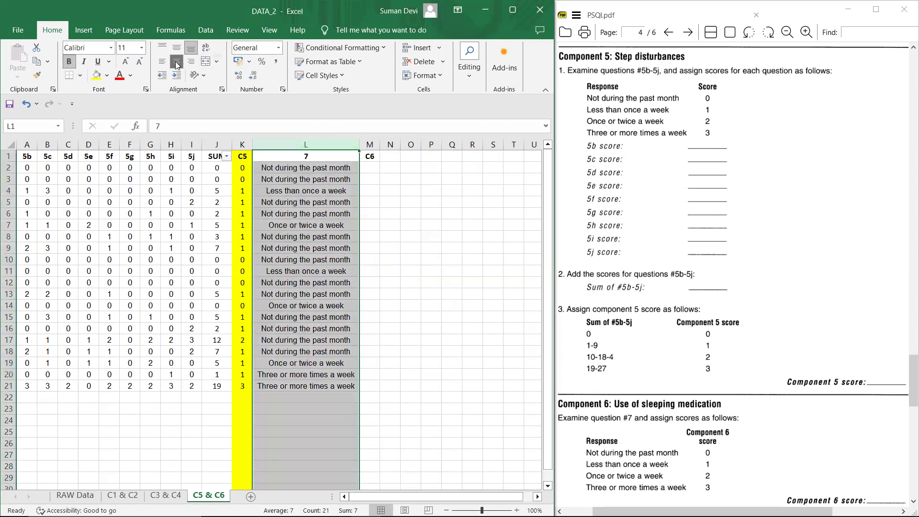
pyautogui.click(373, 145)
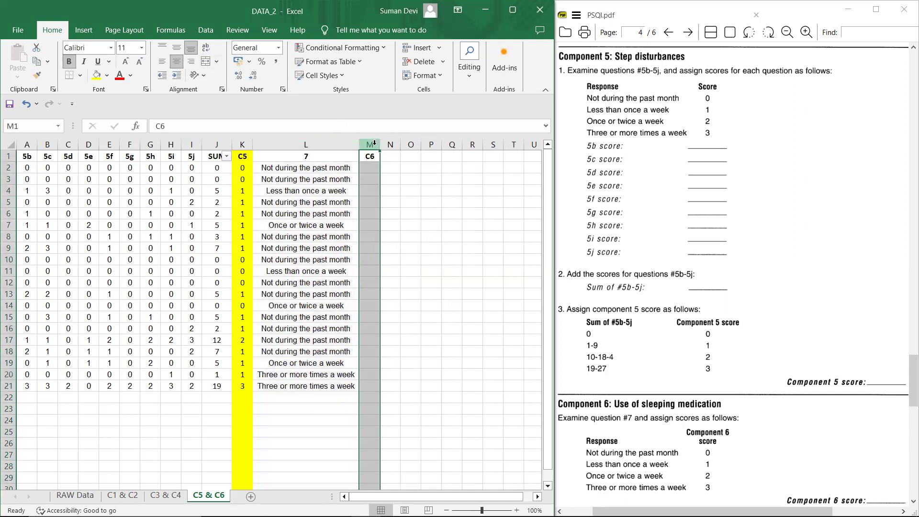
# Switch off the existing filter on the SUM column via Sort & Filter
pyautogui.click(338, 157)
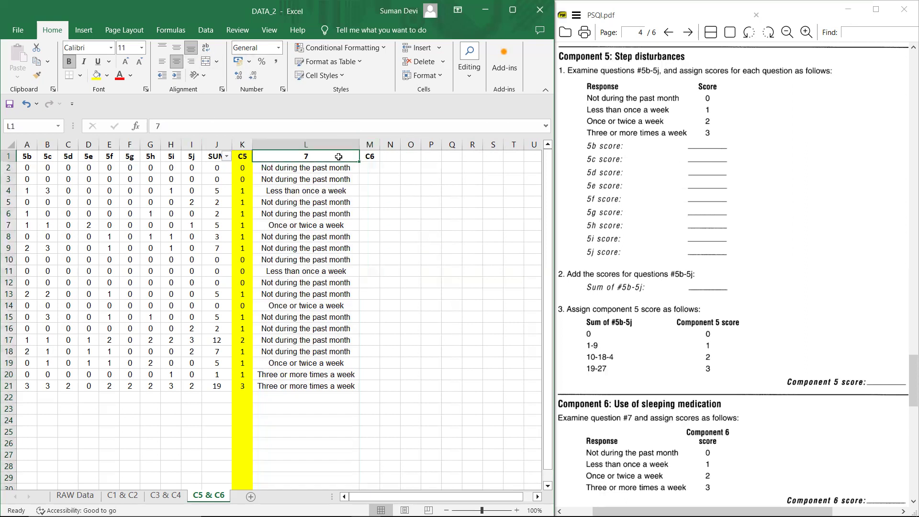
pyautogui.click(465, 77)
pyautogui.click(526, 119)
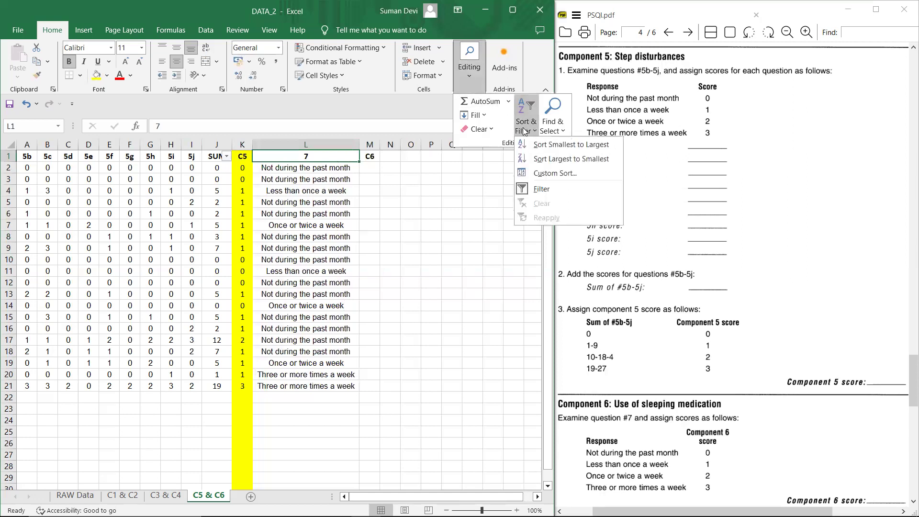
pyautogui.click(541, 189)
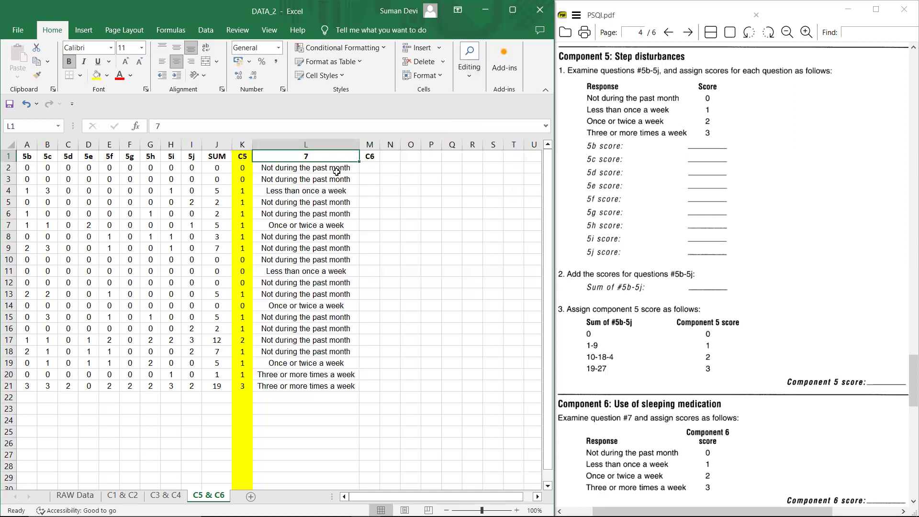
# Turn filtering on for the question 7 responses column L
pyautogui.click(306, 144)
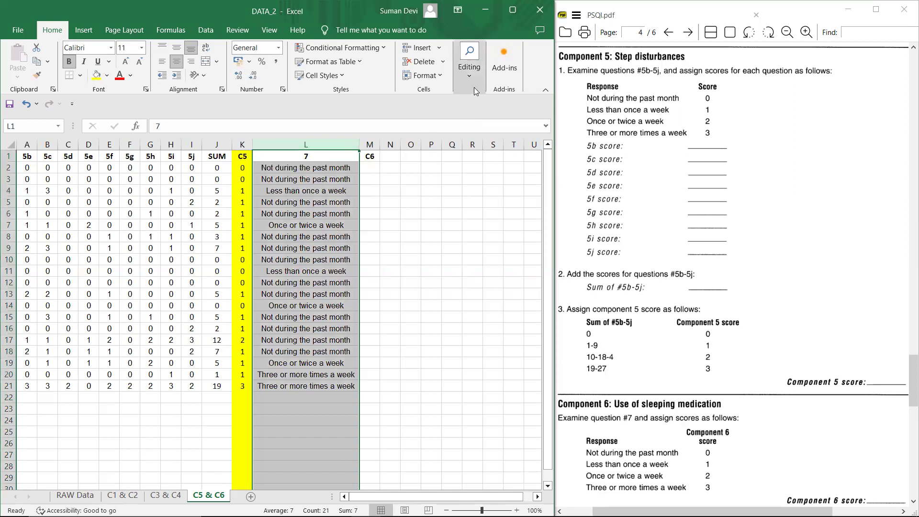
pyautogui.click(468, 69)
pyautogui.click(526, 119)
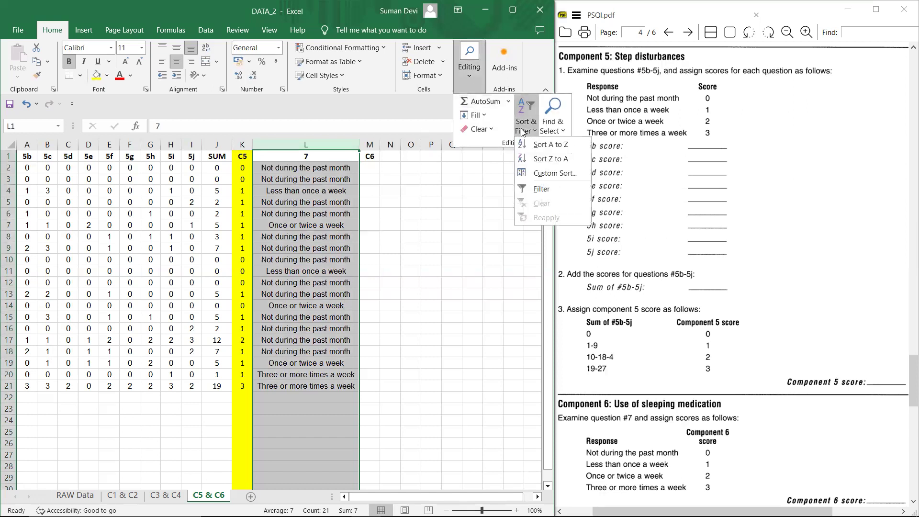
pyautogui.click(541, 188)
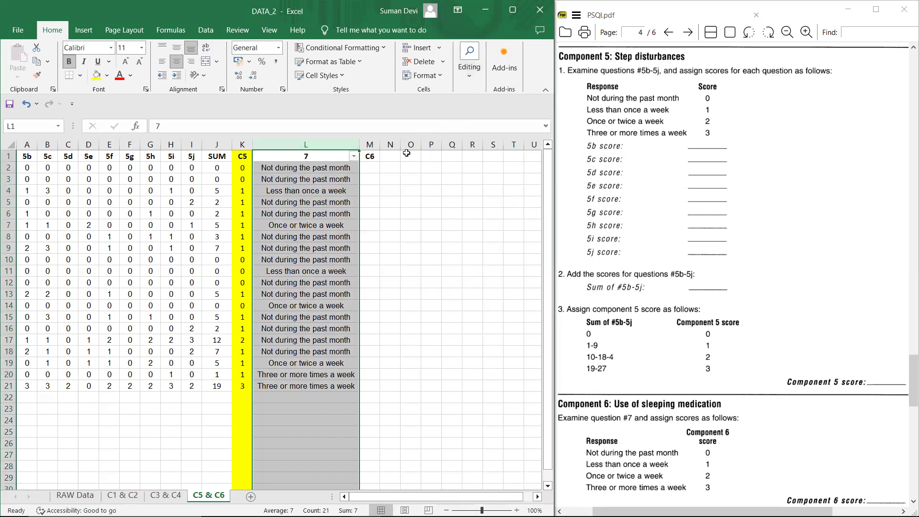
# Filter question 7 to only the 'Not during the past month' responses
pyautogui.click(354, 157)
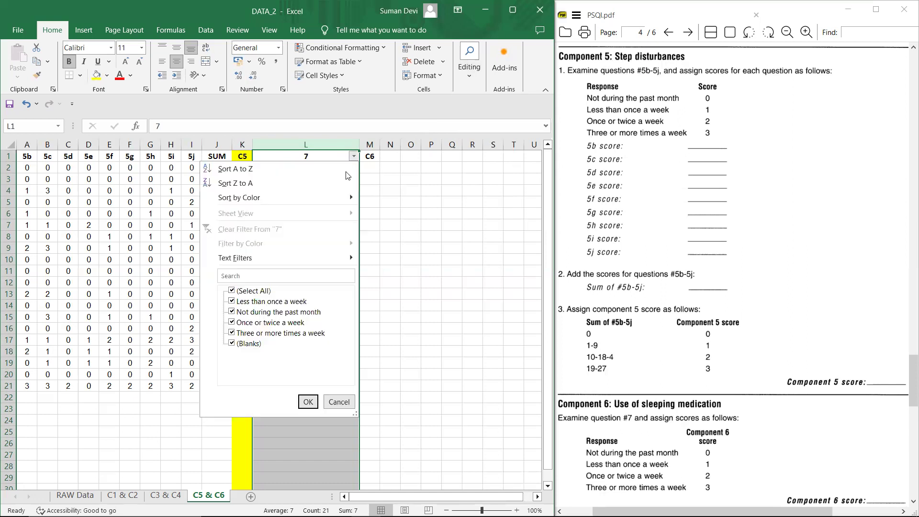
pyautogui.click(232, 291)
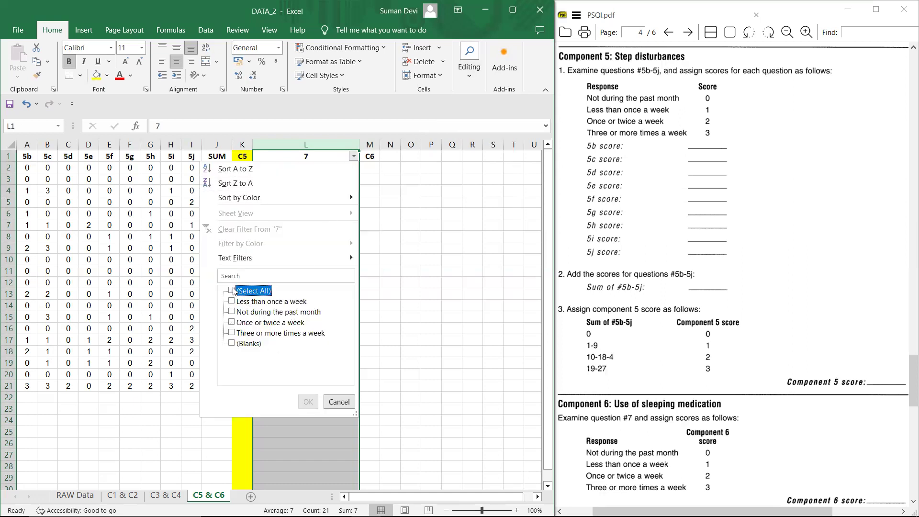
pyautogui.click(232, 311)
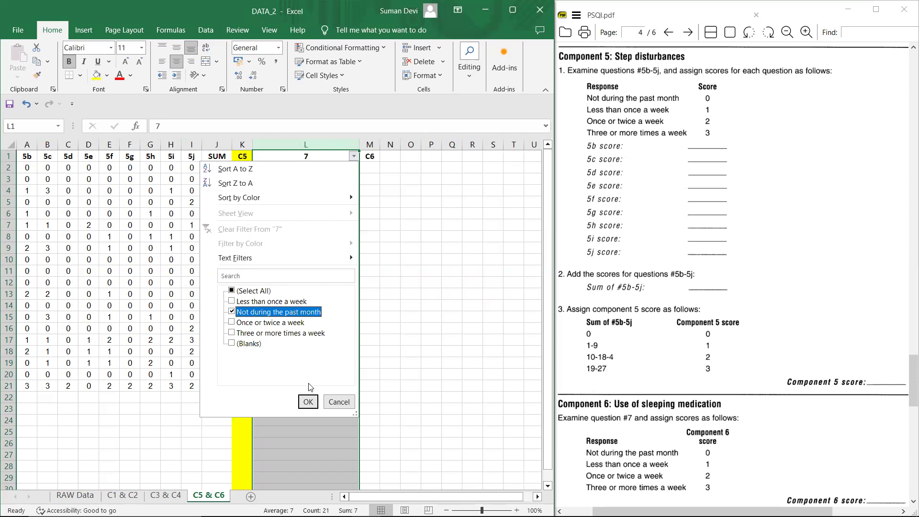
pyautogui.click(308, 401)
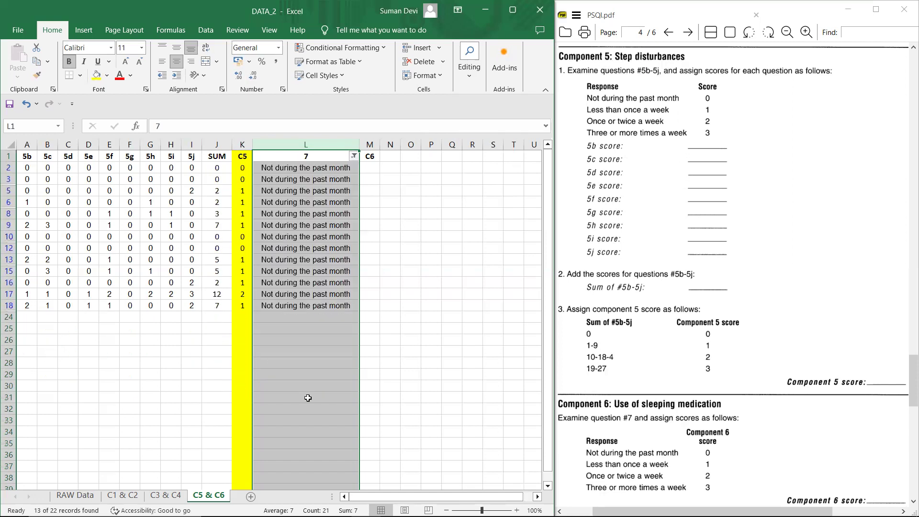
# Enter 0 in M2 and fill it down the visible C6 cells to M18
pyautogui.click(373, 168)
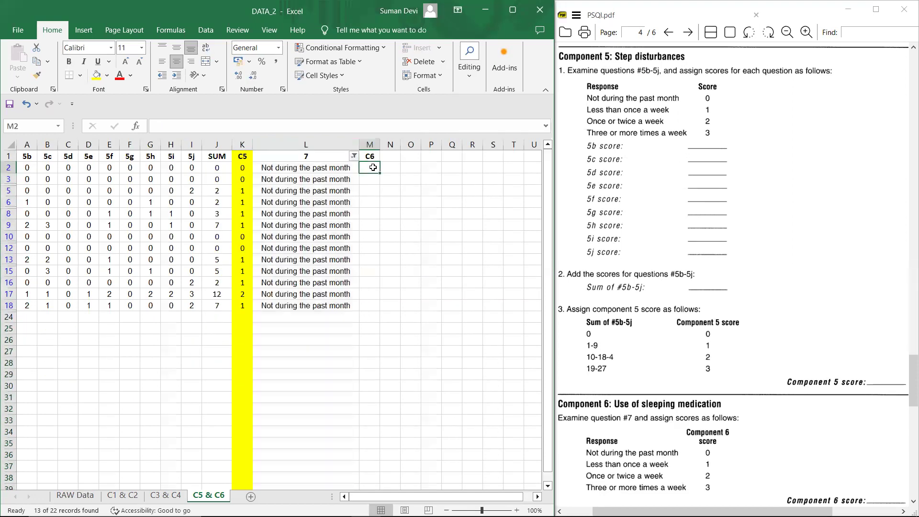
pyautogui.write('0')
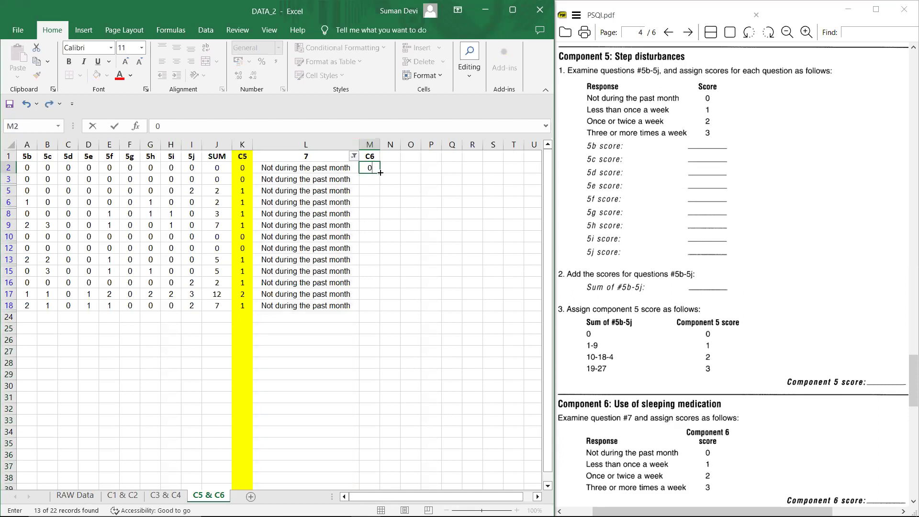
pyautogui.moveTo(380, 171); pyautogui.dragTo(375, 309)
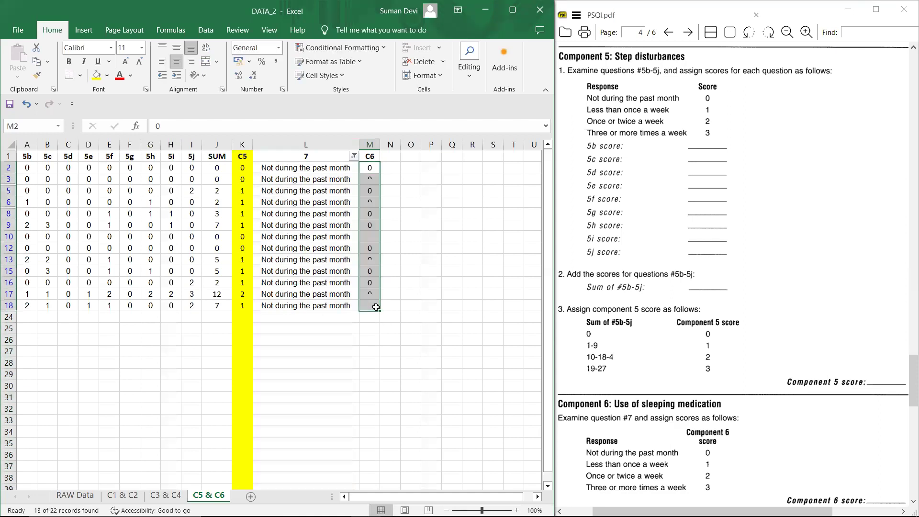
# Filter question 7 to 'Less than once a week' and score both rows 1 in C6
pyautogui.click(354, 156)
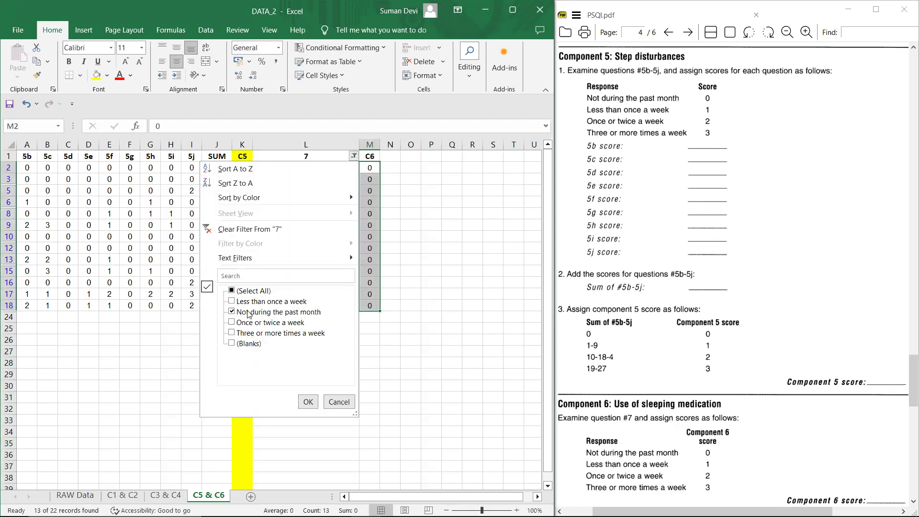
pyautogui.click(249, 313)
pyautogui.click(262, 302)
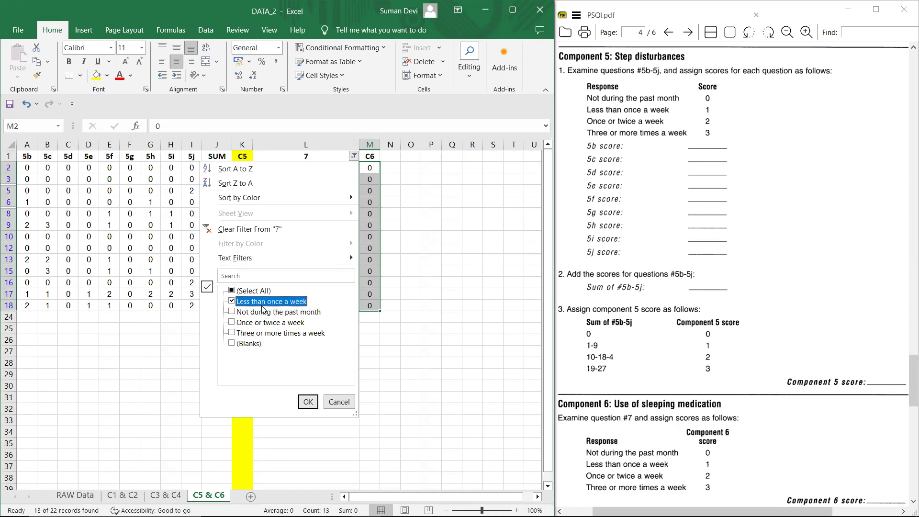
pyautogui.click(307, 401)
pyautogui.click(371, 169)
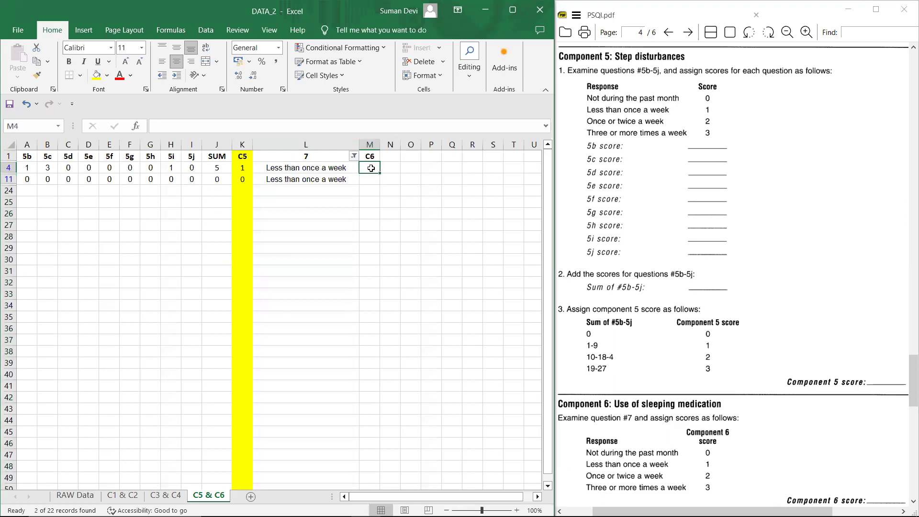
pyautogui.write('1')
pyautogui.press('Return')
pyautogui.write('1')
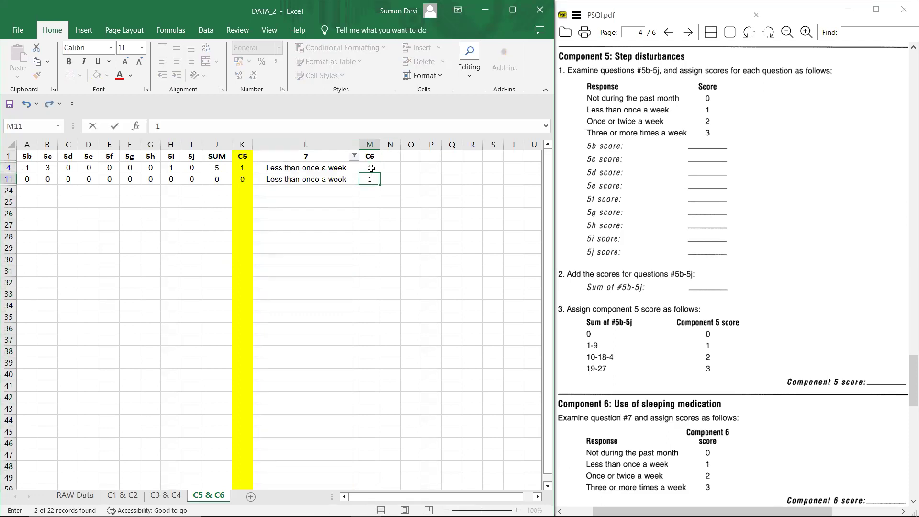
# Filter question 7 to 'Once or twice a week' and score rows 7, 14 and 19 as 2 in C6
pyautogui.click(352, 156)
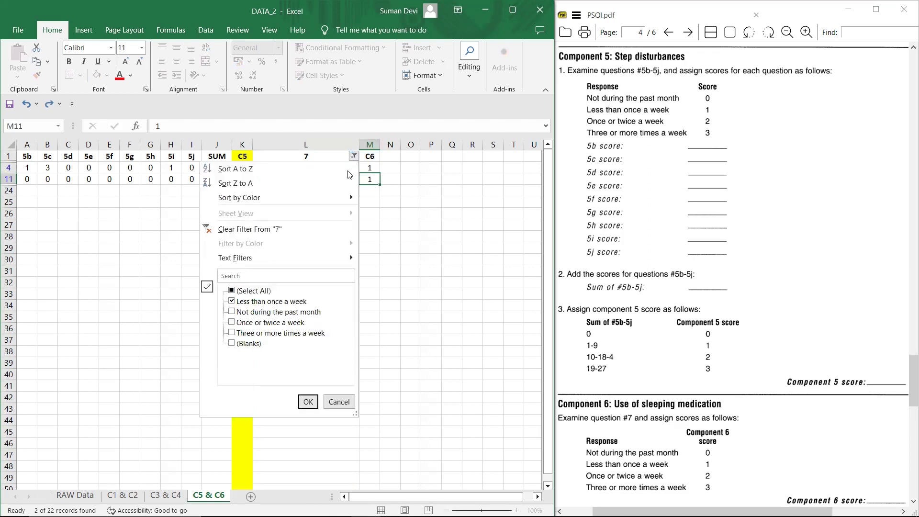
pyautogui.click(277, 323)
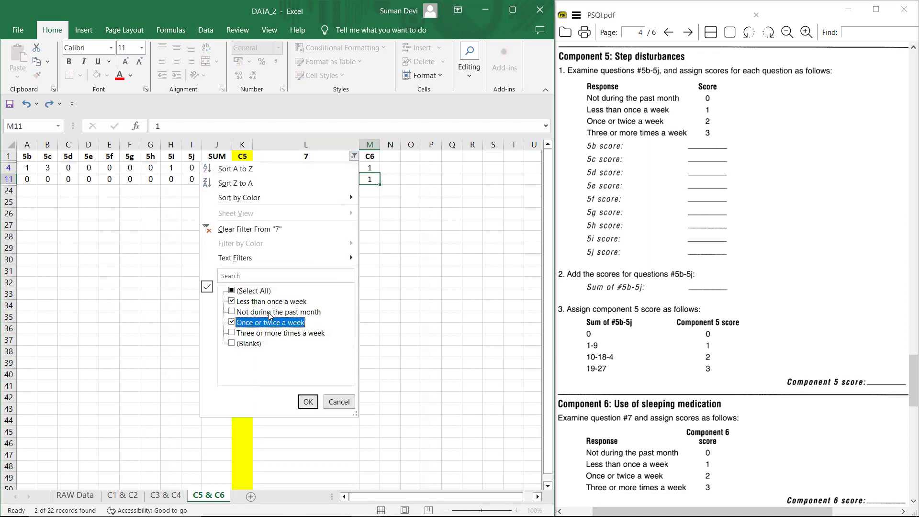
pyautogui.click(265, 303)
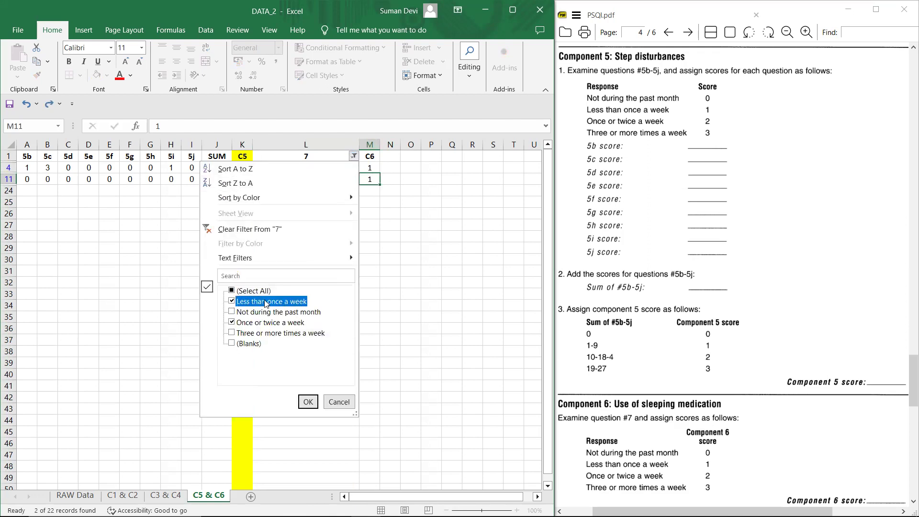
pyautogui.click(308, 401)
pyautogui.click(372, 168)
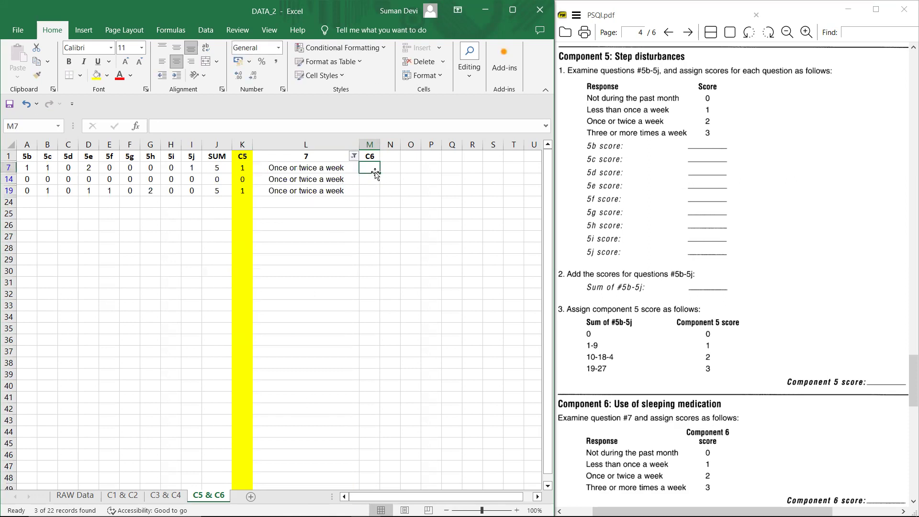
pyautogui.write('2')
pyautogui.press('Return')
pyautogui.write('2')
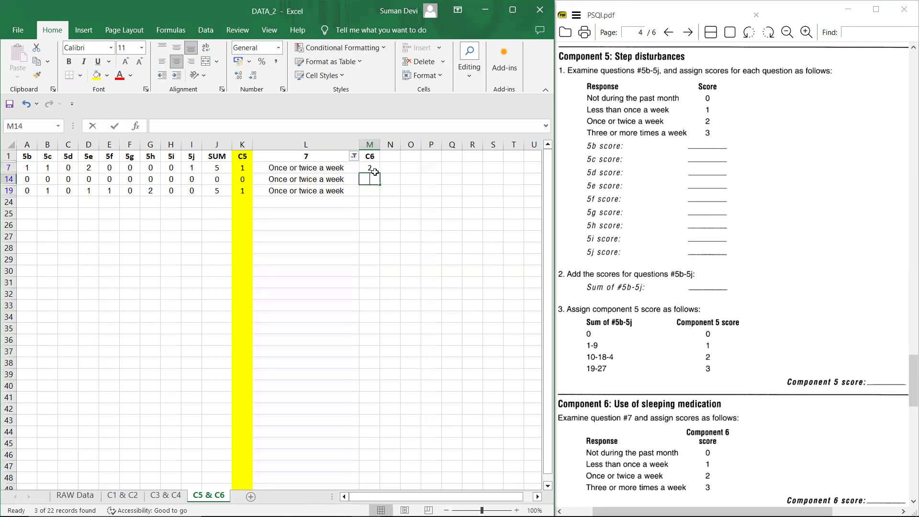
pyautogui.press('Return')
pyautogui.write('2')
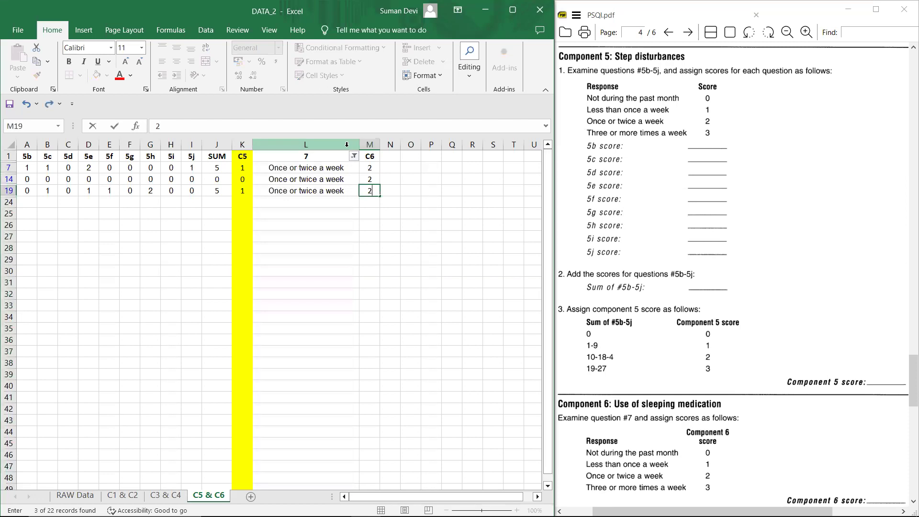
# Filter question 7 to 'Three or more times a week' and score rows 20 and 21 as 3 in C6
pyautogui.click(353, 157)
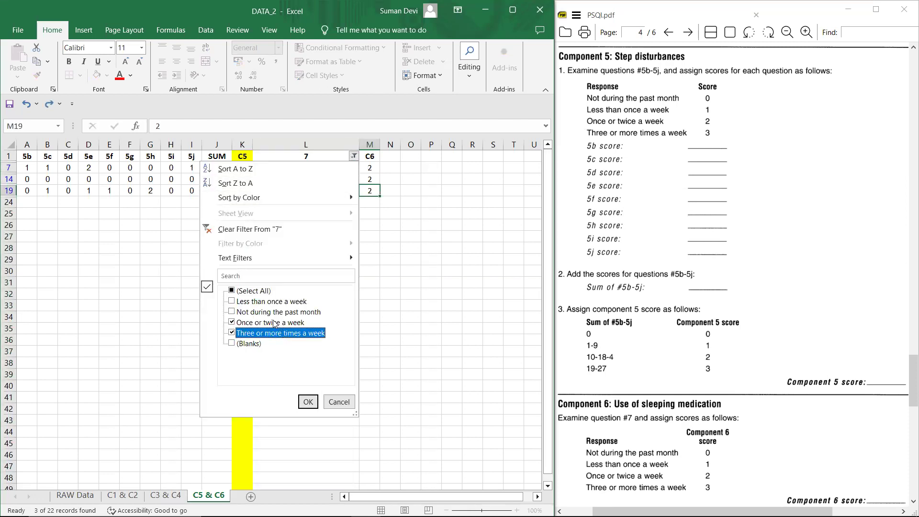
pyautogui.click(278, 322)
pyautogui.click(309, 401)
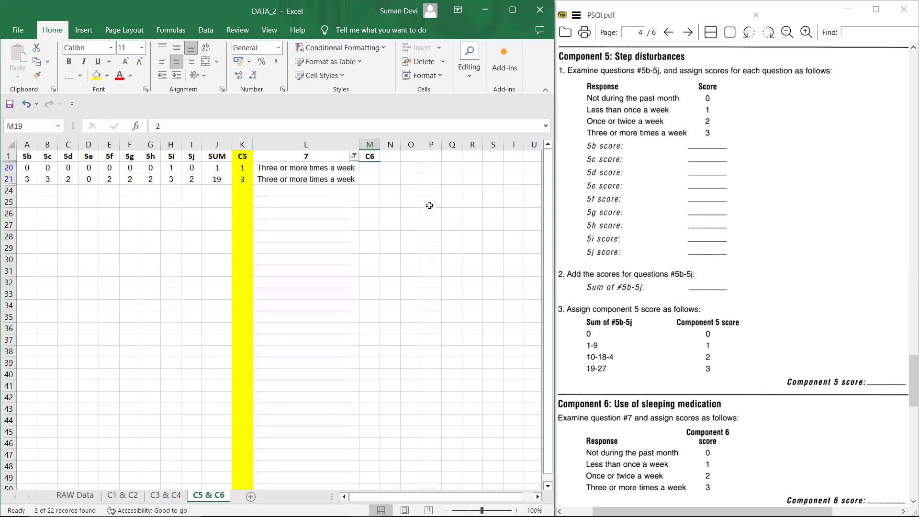
pyautogui.click(366, 169)
pyautogui.write('3')
pyautogui.press('Return')
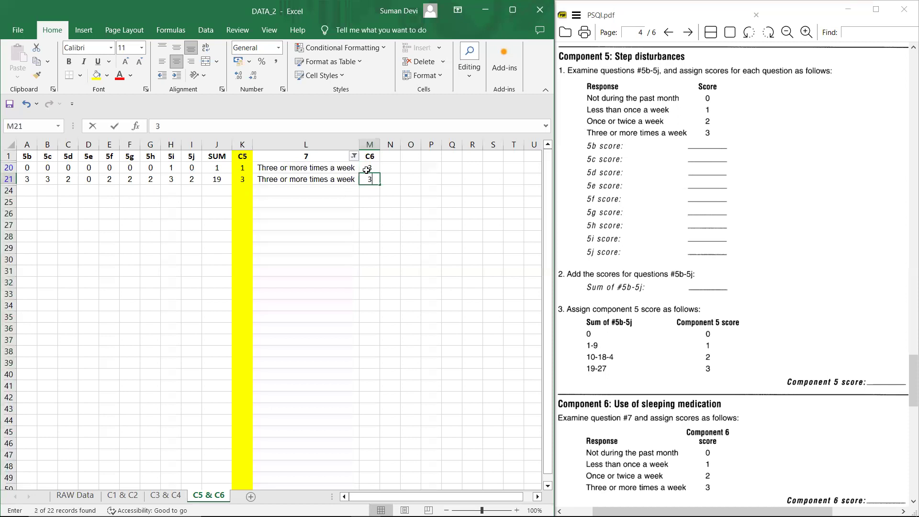
pyautogui.write('3')
# Clear the question 7 filter and highlight the C6 column M in yellow
pyautogui.click(353, 156)
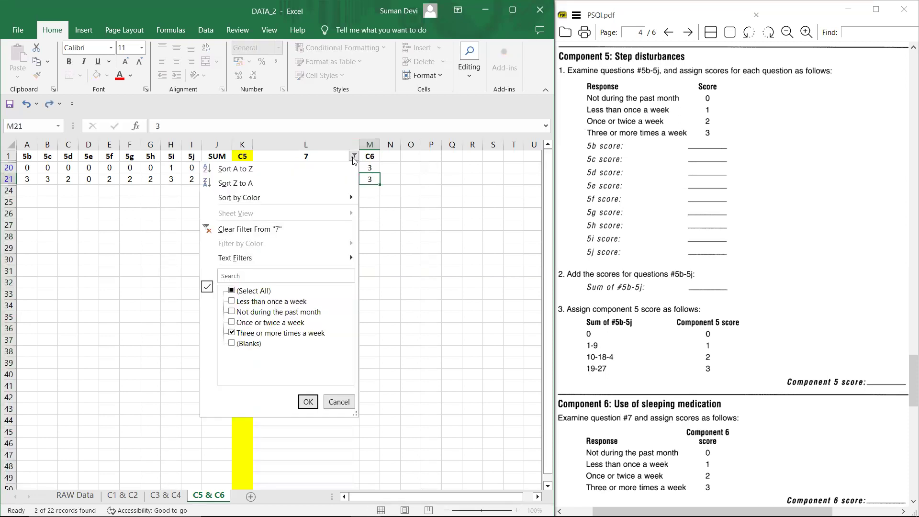
pyautogui.click(249, 229)
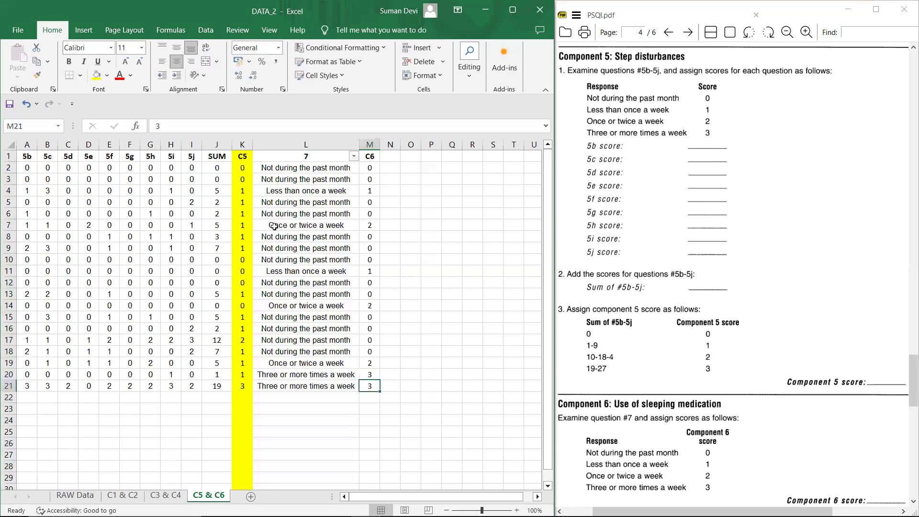
pyautogui.click(370, 144)
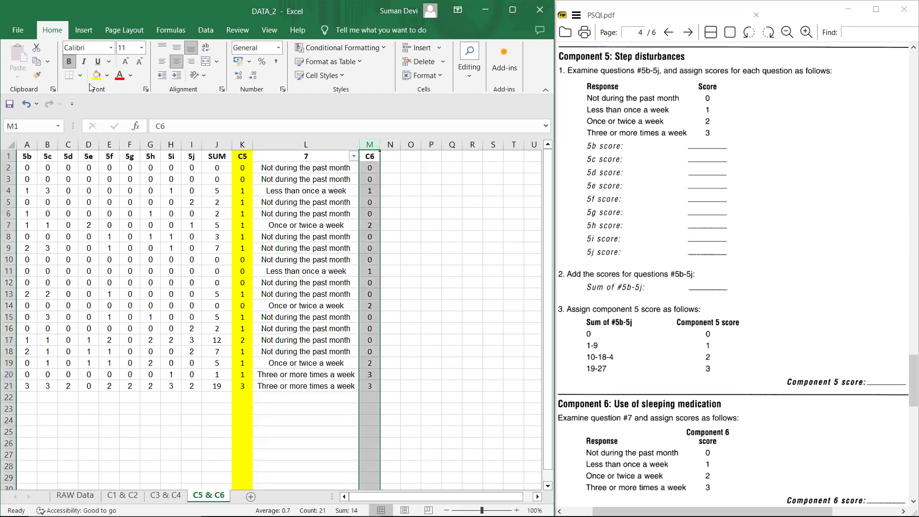
pyautogui.click(97, 75)
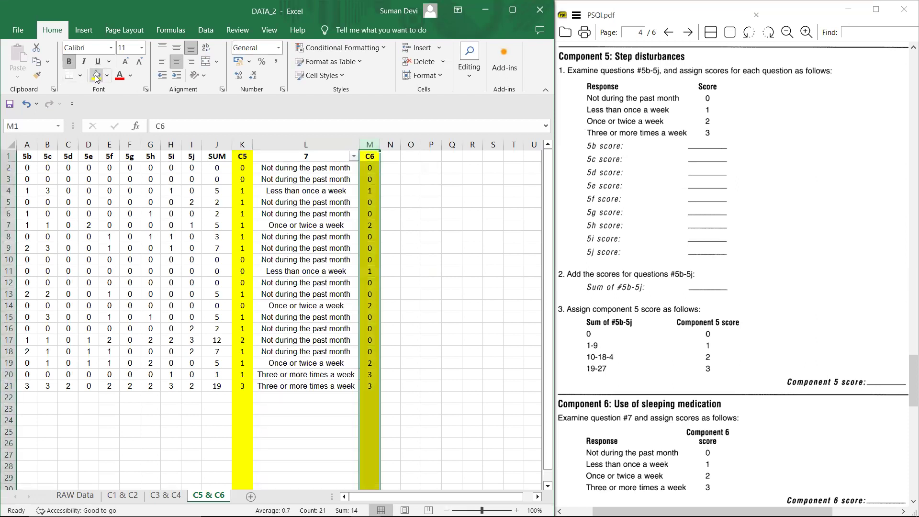
pyautogui.click(507, 279)
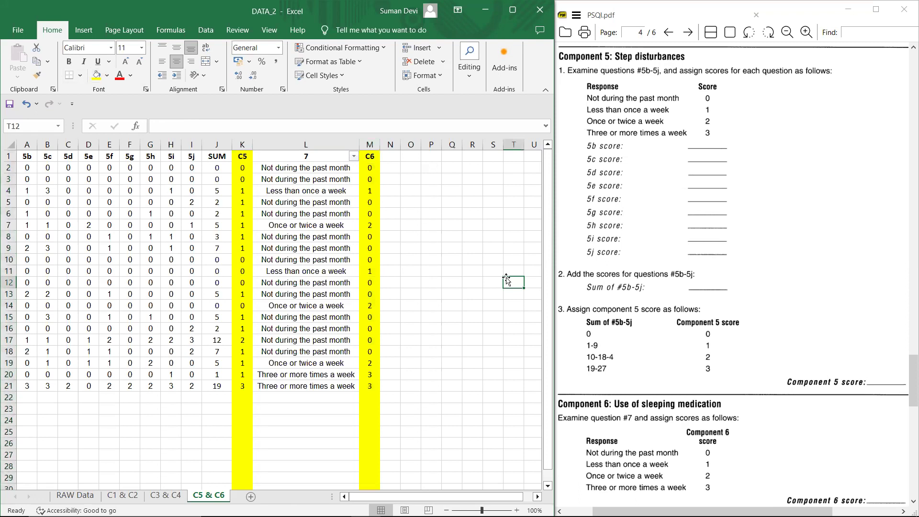